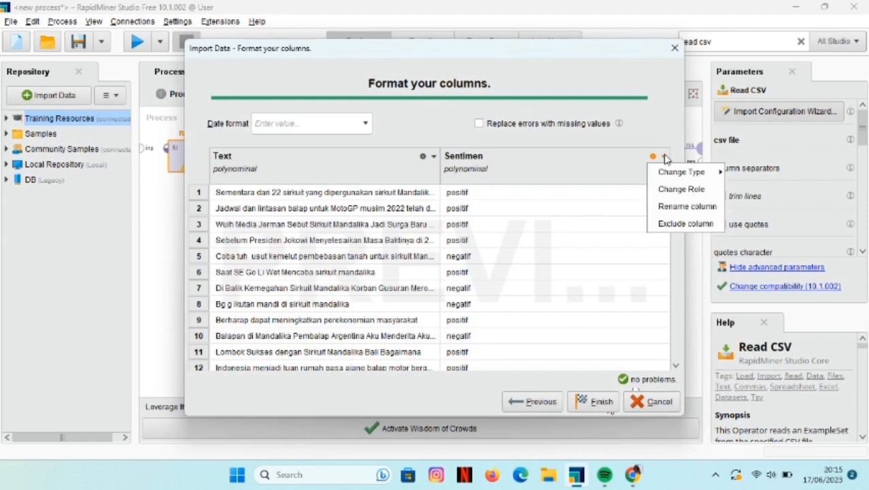
Assign the label role to the Sentimen column and finish the CSV import.
left_click(681, 190)
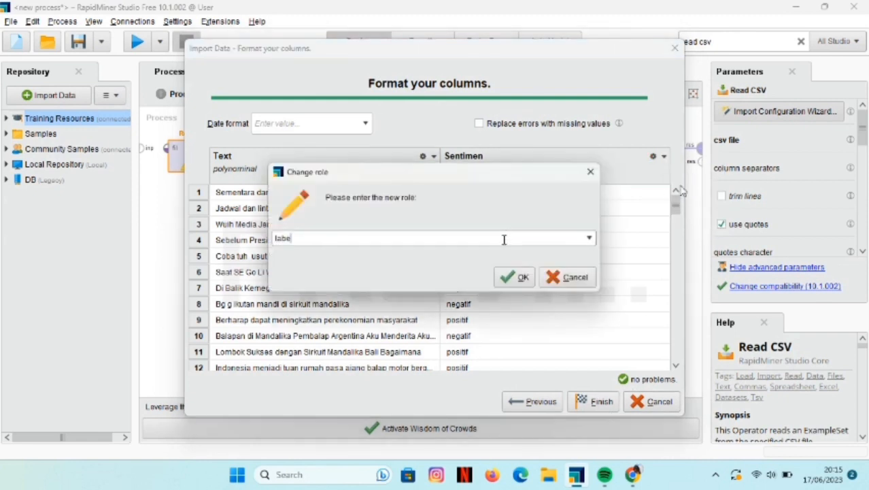
left_click(522, 277)
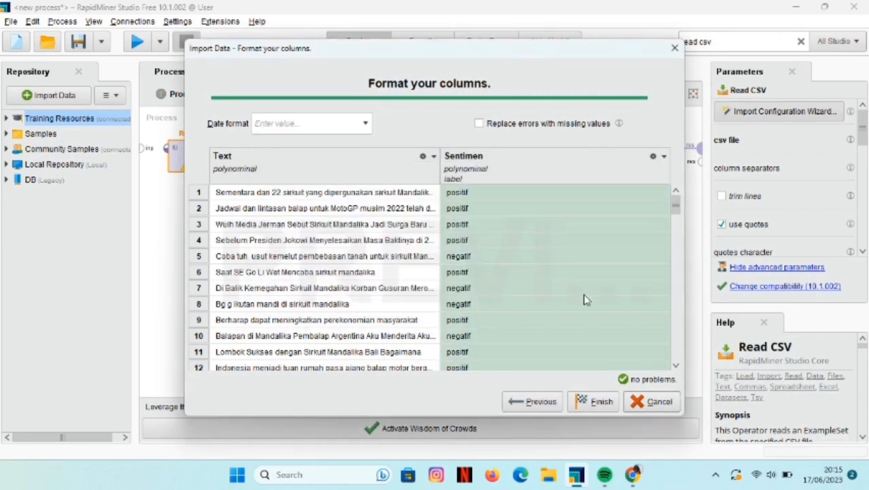
left_click(599, 401)
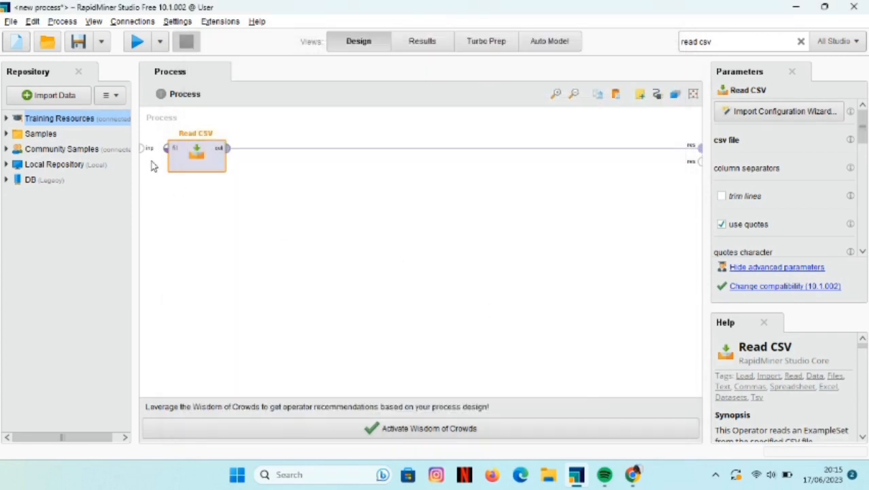
Run the process and widen the Text column to review the imported examples down to row 300 and beyond.
left_click(137, 42)
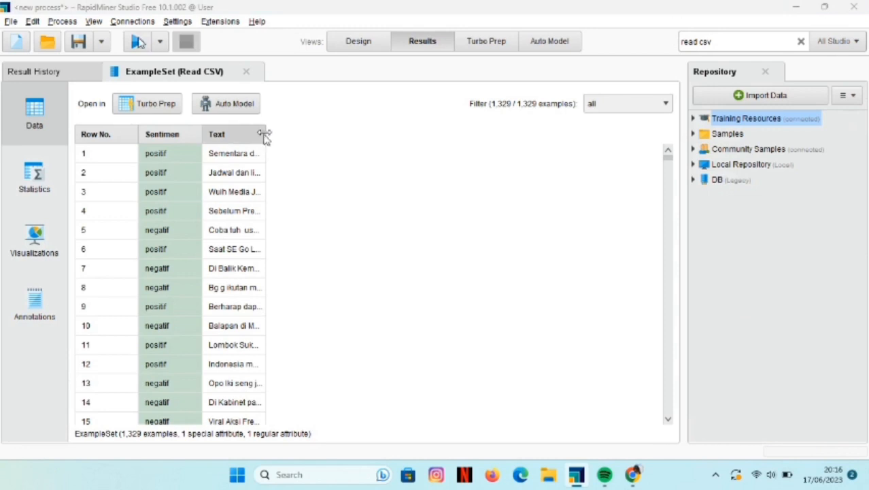
left_click_drag(266, 140, 614, 143)
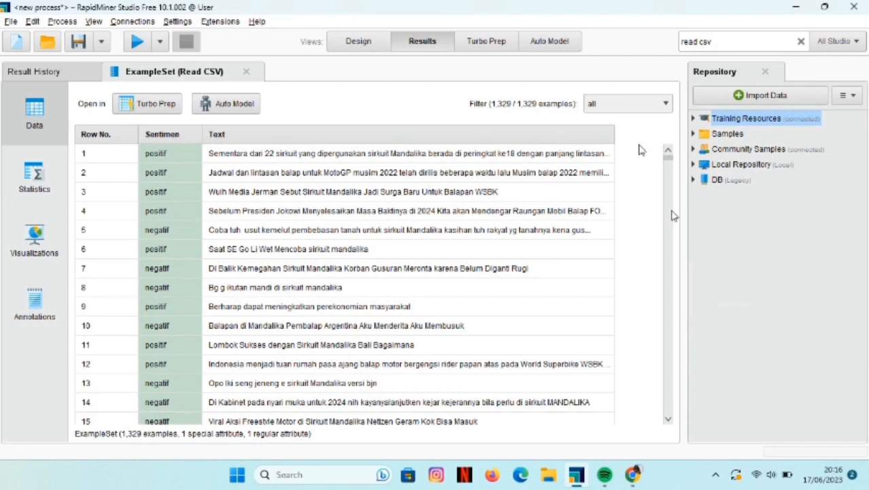
left_click_drag(669, 162, 669, 214)
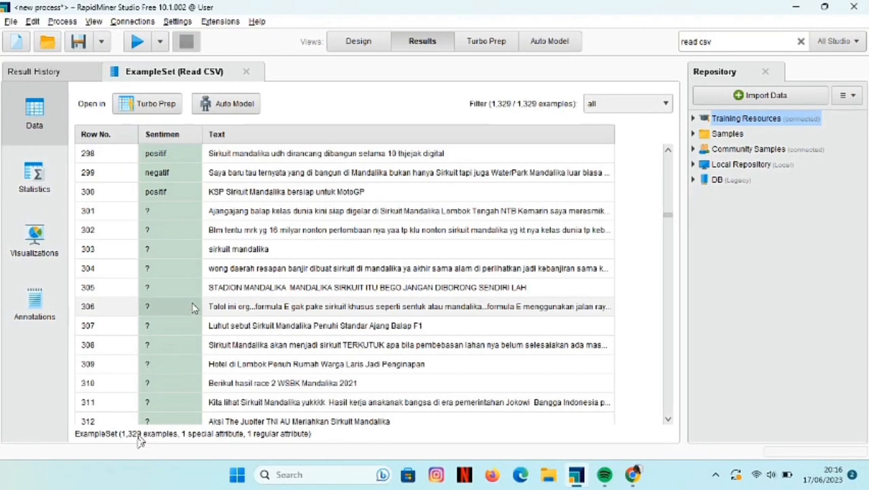
Add a Filter Examples operator after Read CSV and wire its example output to the first result port.
left_click(370, 42)
left_click(800, 41)
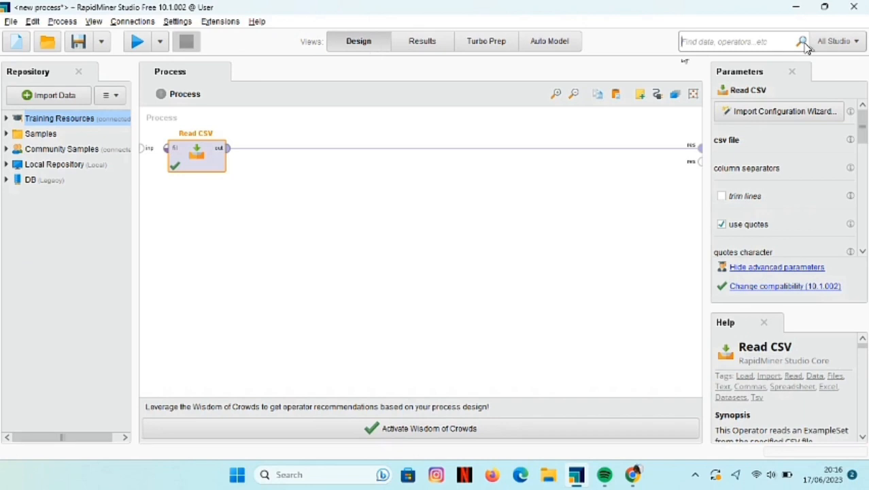
type("filter")
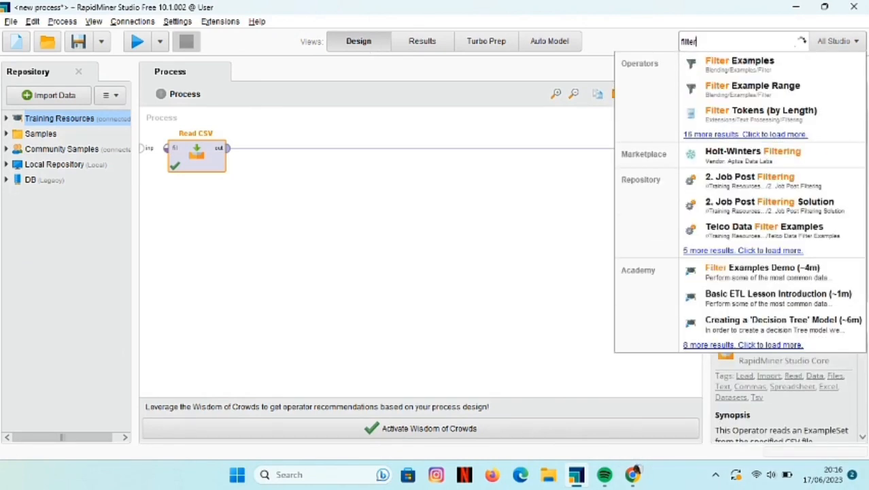
type(" e")
left_click_drag(798, 66, 271, 160)
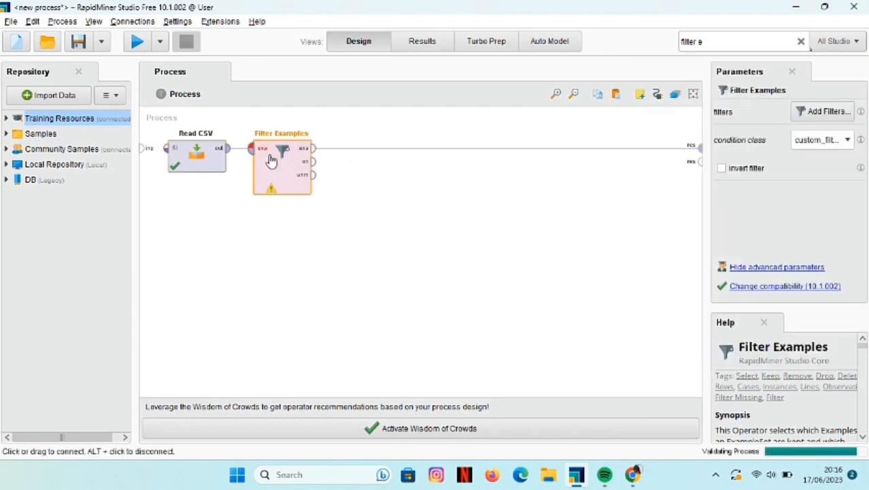
left_click(229, 150)
left_click(252, 149)
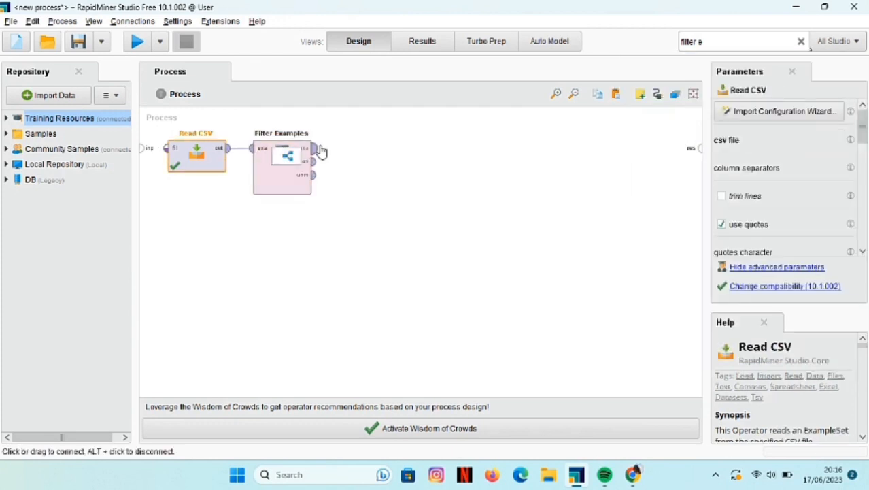
left_click(314, 148)
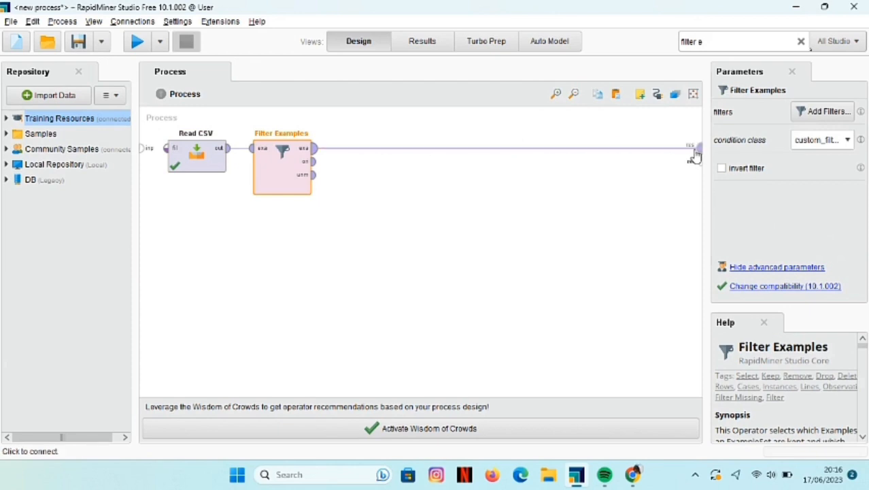
left_click(695, 155)
Define a Filter Examples condition that keeps only rows where Sentimen is not missing.
left_click(825, 111)
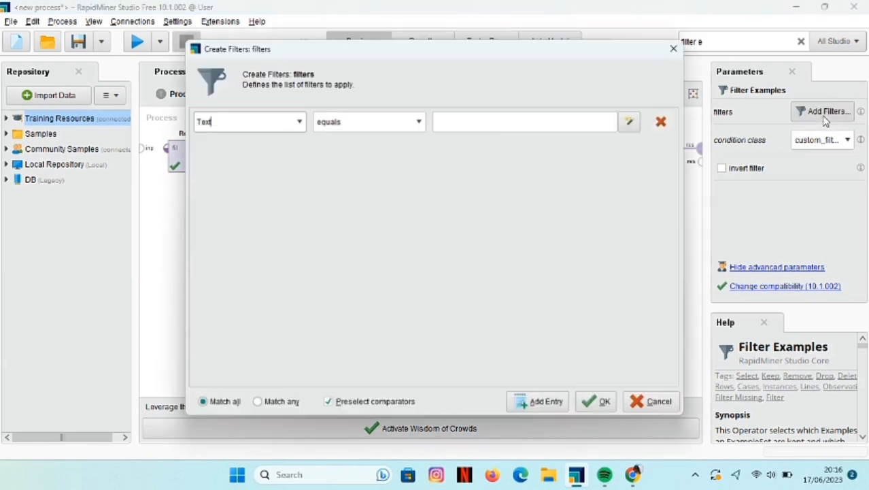
left_click(299, 122)
left_click(287, 149)
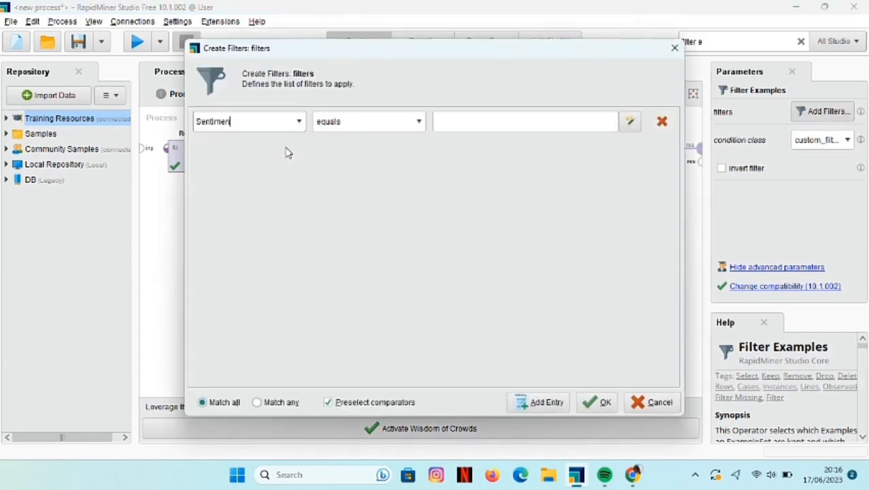
left_click(419, 122)
scroll(382, 188, "down", 2)
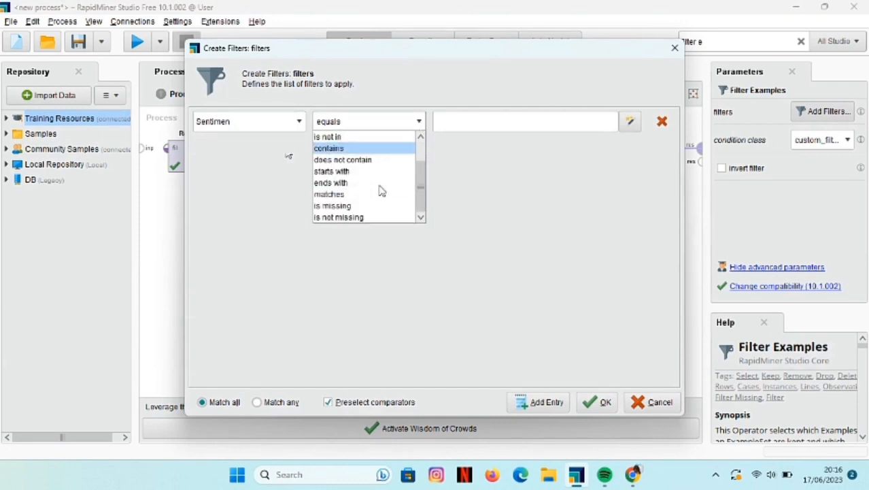
left_click(365, 219)
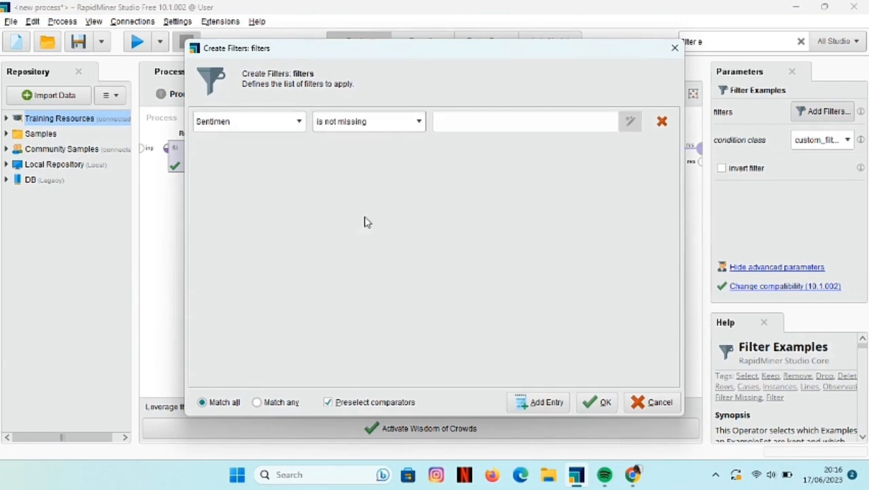
left_click(604, 402)
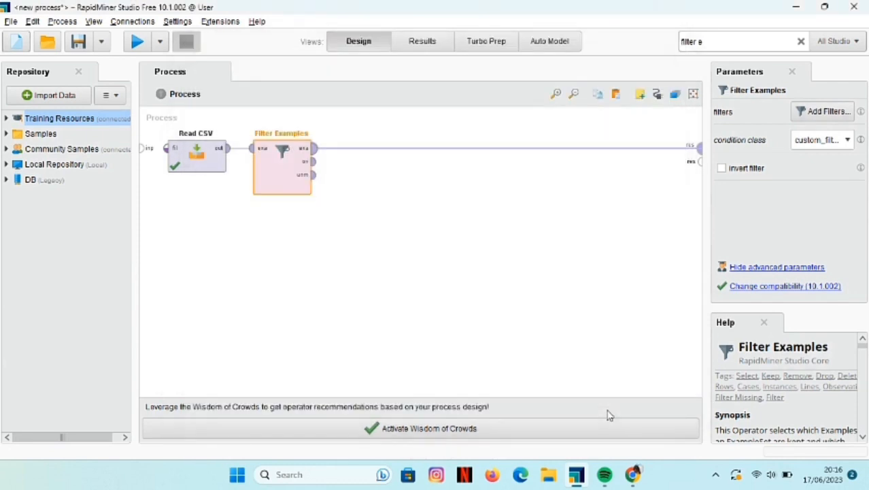
Try to connect the original output of Filter Examples to the second result port.
left_click(314, 168)
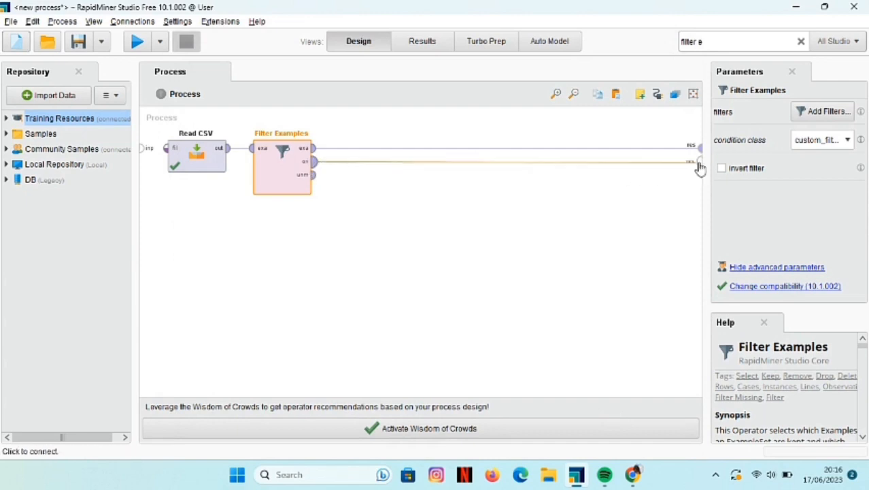
left_click(700, 160)
Run the process and widen the Text column to review the filtered examples.
left_click(140, 47)
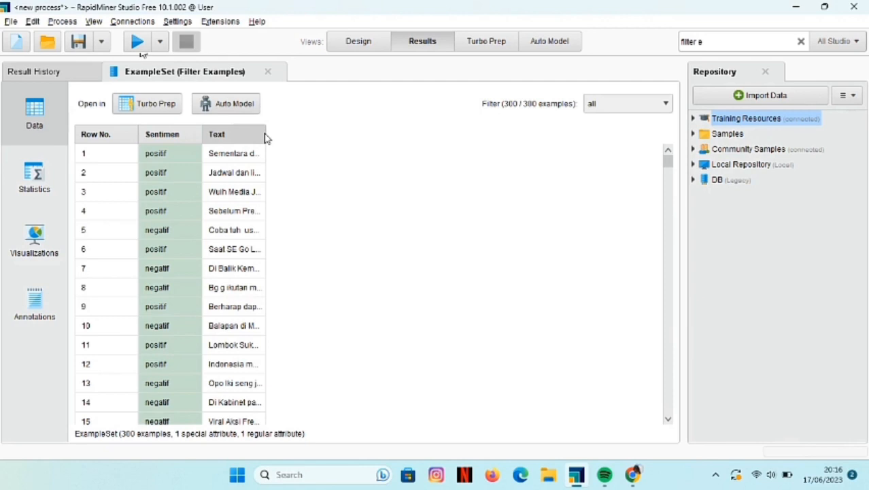
left_click_drag(266, 134, 650, 156)
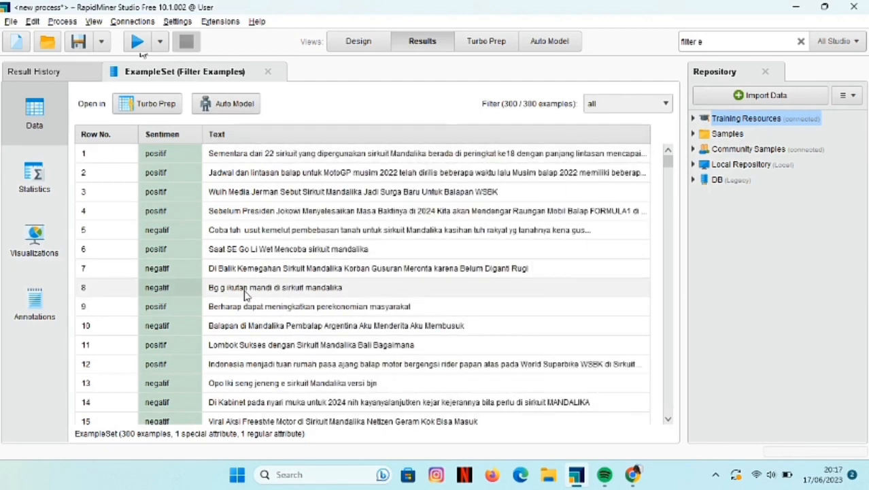
scroll(96, 408, "down", 4)
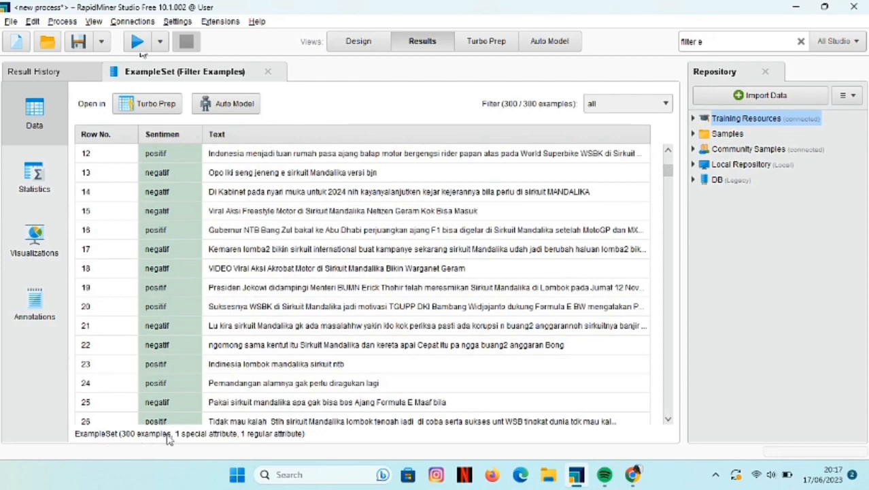
left_click_drag(669, 173, 685, 96)
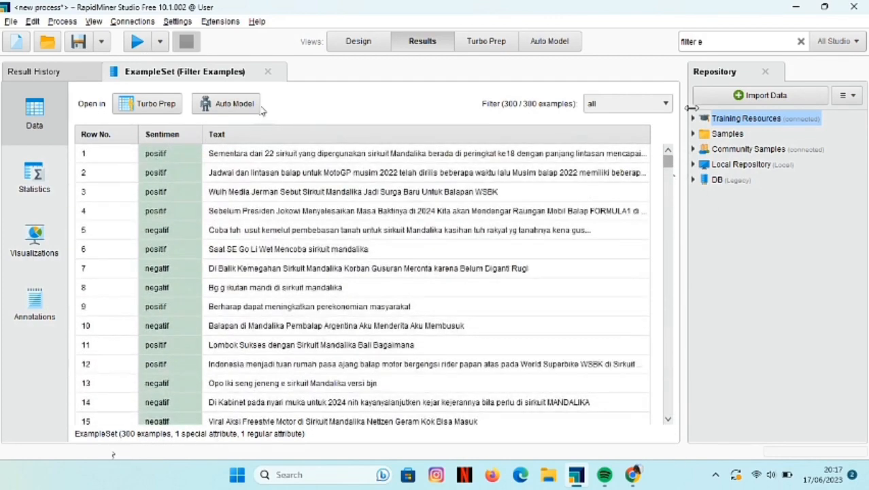
Add a Nominal to Text operator after Filter Examples and wire its example output to the first result port.
left_click(355, 48)
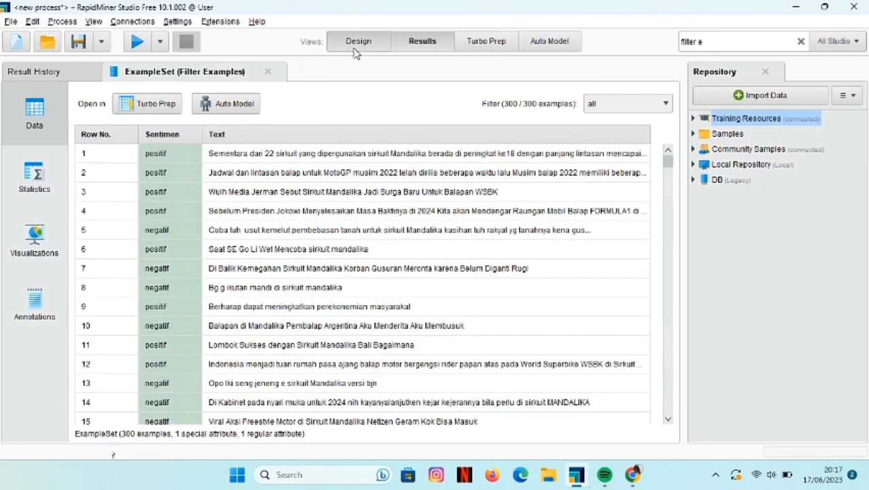
left_click(506, 161)
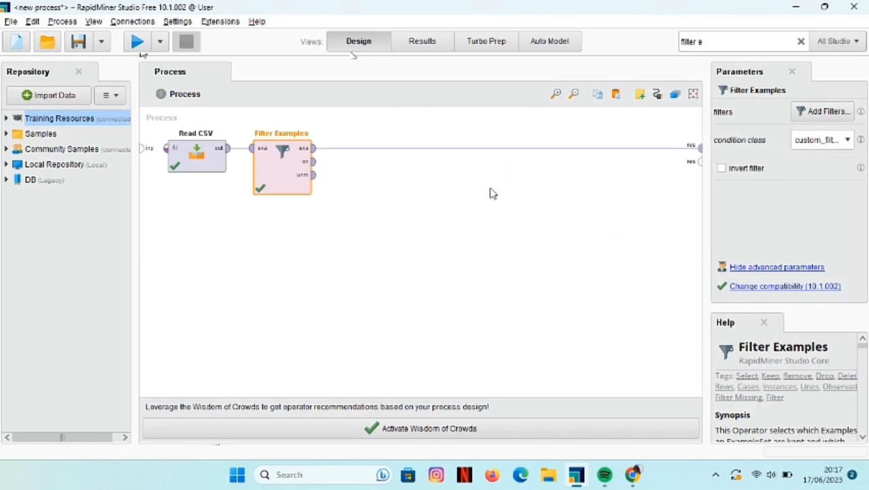
left_click(800, 42)
type("nomin")
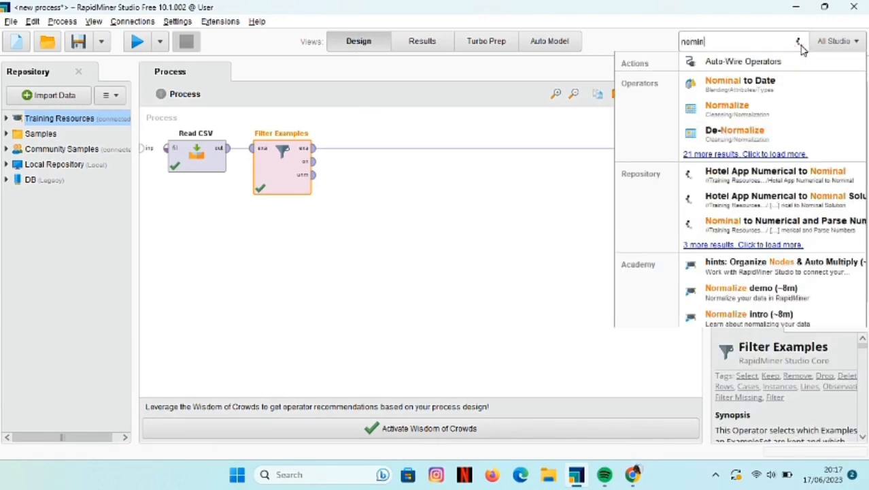
type("al")
left_click_drag(755, 111, 370, 156)
left_click(314, 148)
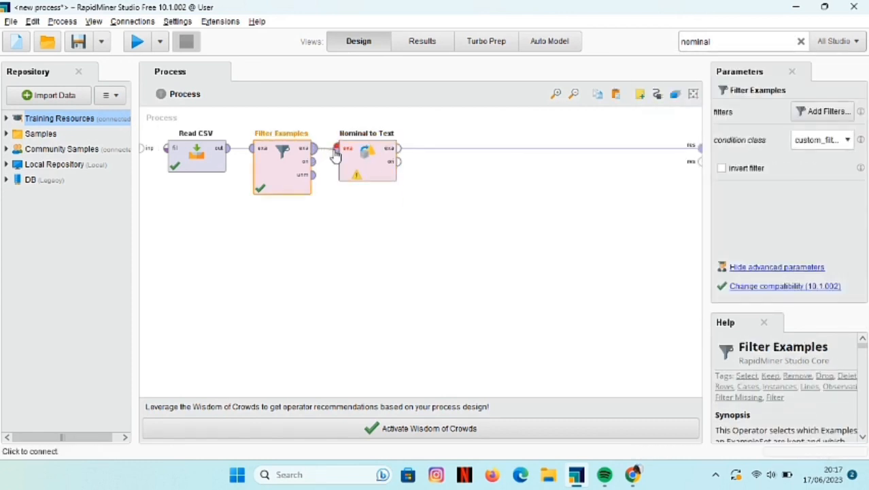
left_click(335, 150)
left_click(398, 149)
left_click(695, 148)
Run the process to check the Nominal to Text output, and return to the process design.
left_click(506, 139)
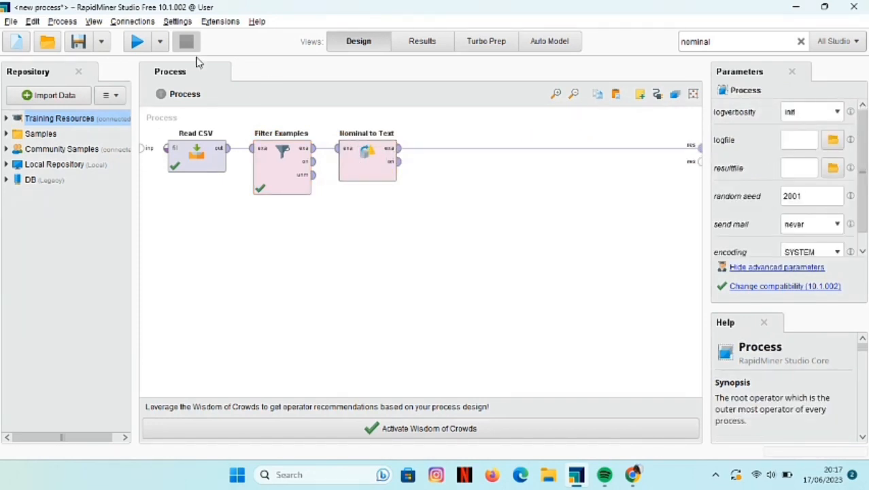
left_click(138, 43)
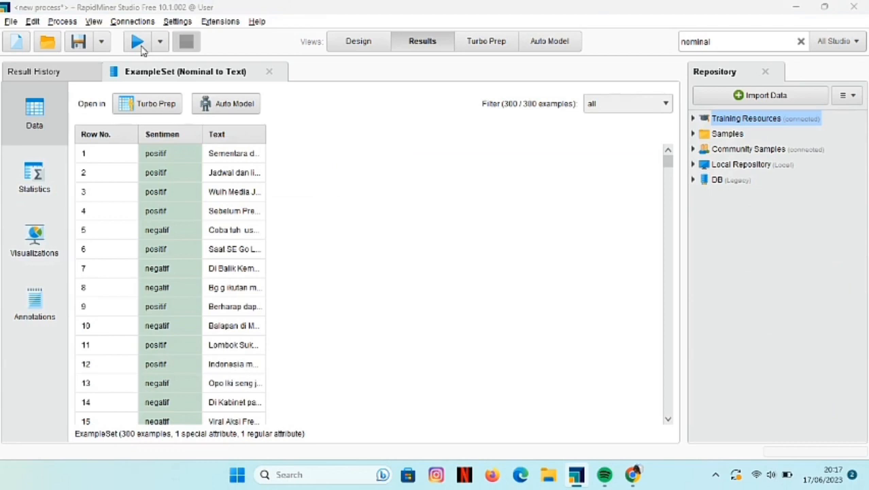
left_click(348, 48)
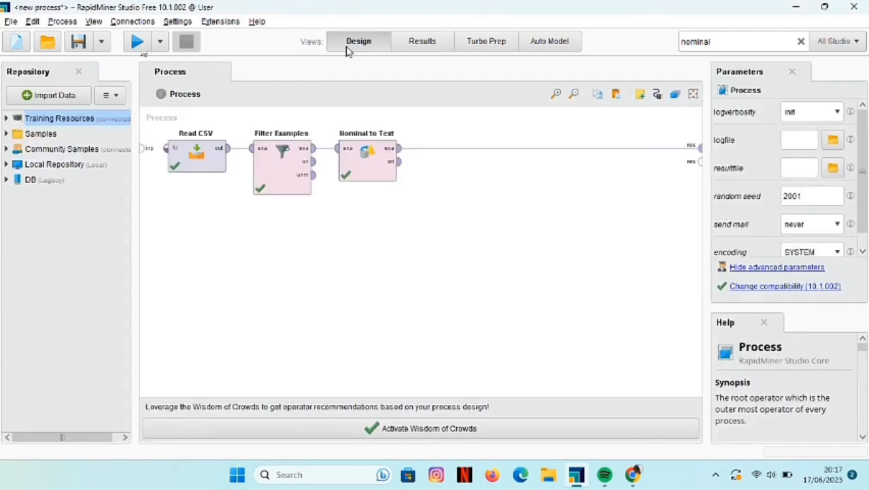
Insert a Process Documents from Data operator after Nominal to Text and open its subprocess.
left_click(803, 42)
type("process")
left_click_drag(812, 139, 468, 164)
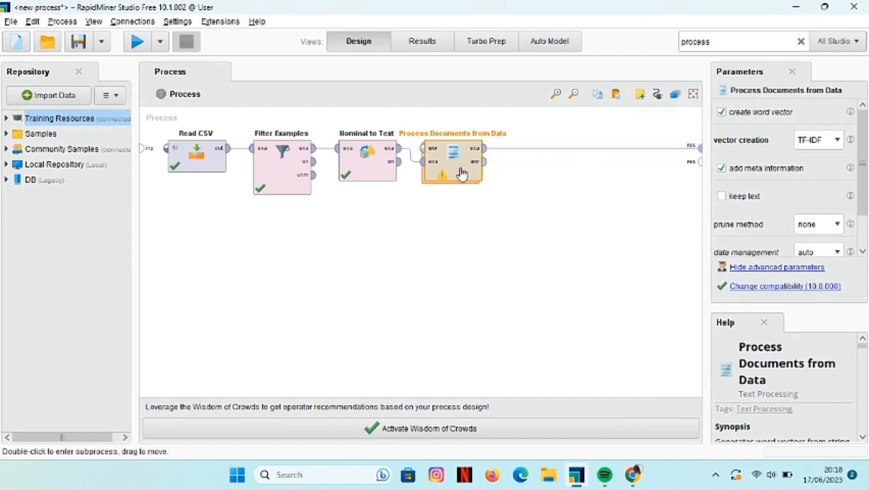
double_click(462, 174)
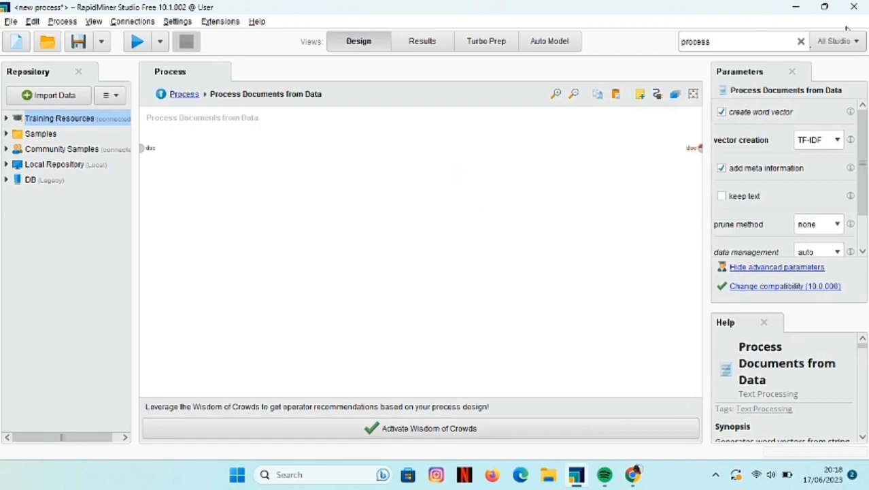
Add a Tokenize operator inside the subprocess and wire it between the document input and output ports.
left_click(801, 41)
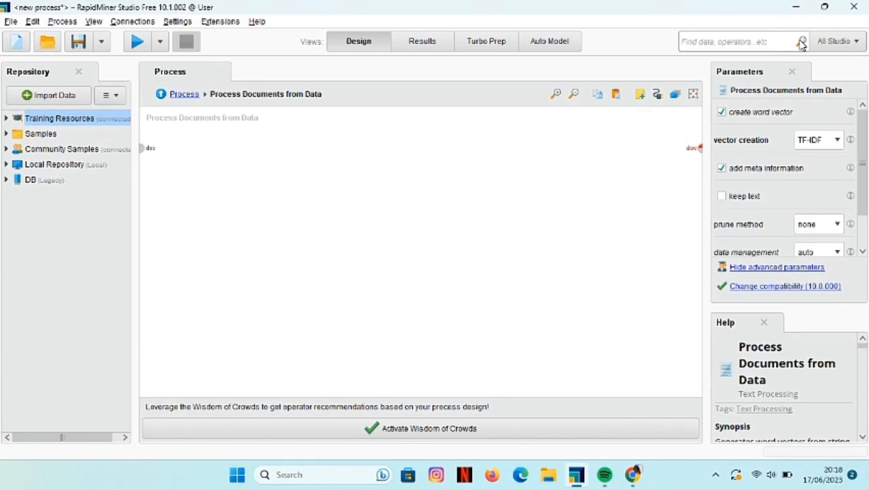
type("tokebz")
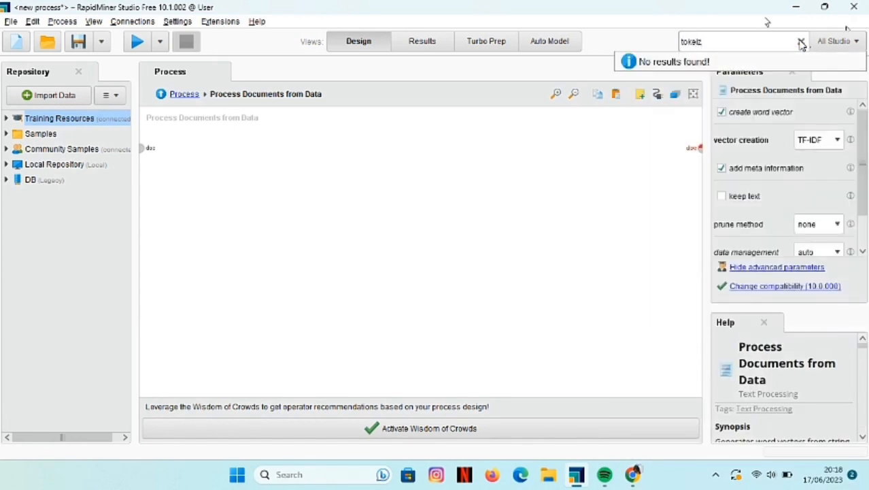
key("BackSpace")
type("ni")
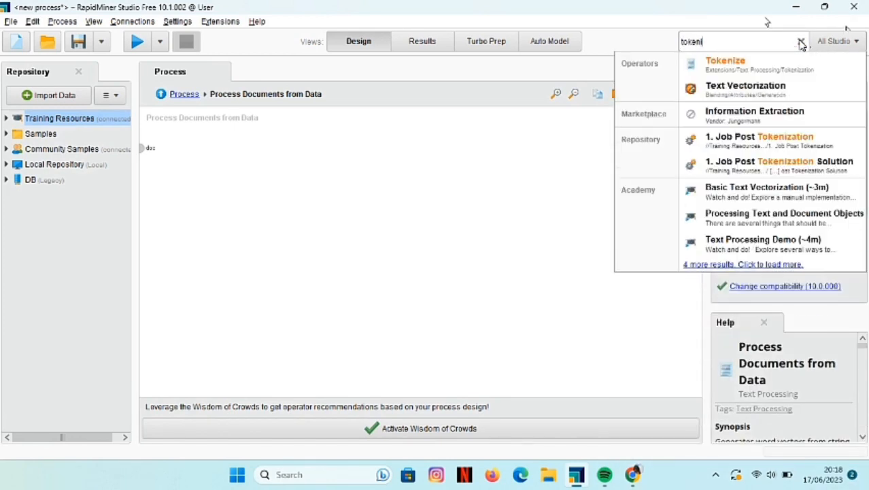
left_click_drag(789, 69, 194, 167)
left_click_drag(143, 149, 166, 149)
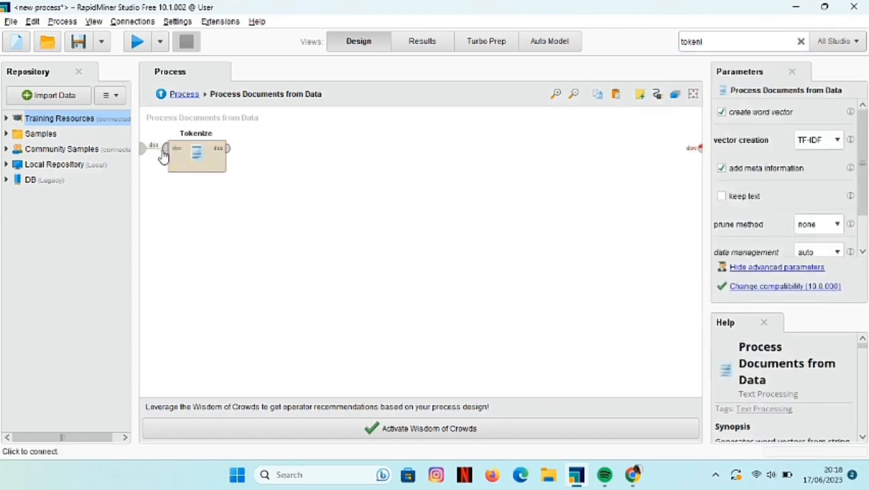
left_click_drag(230, 152, 698, 153)
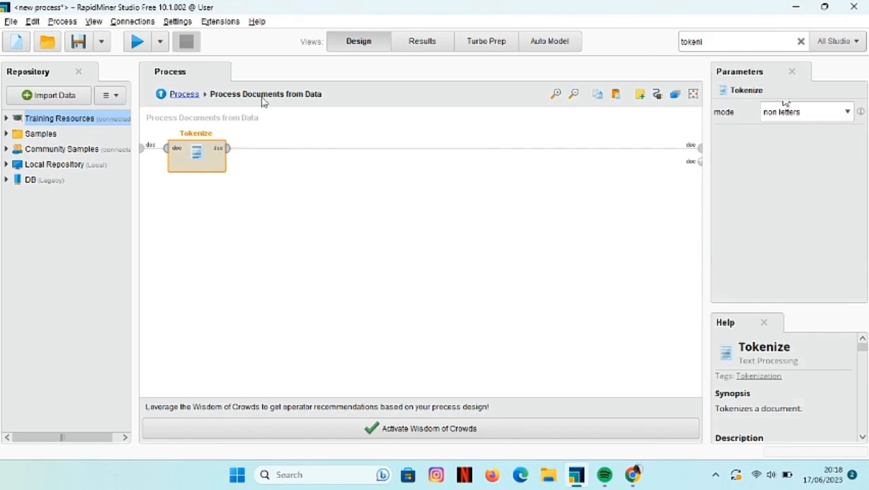
Enable keep text for the Process Documents from Data operator in the main process and reopen its subprocess.
left_click(193, 96)
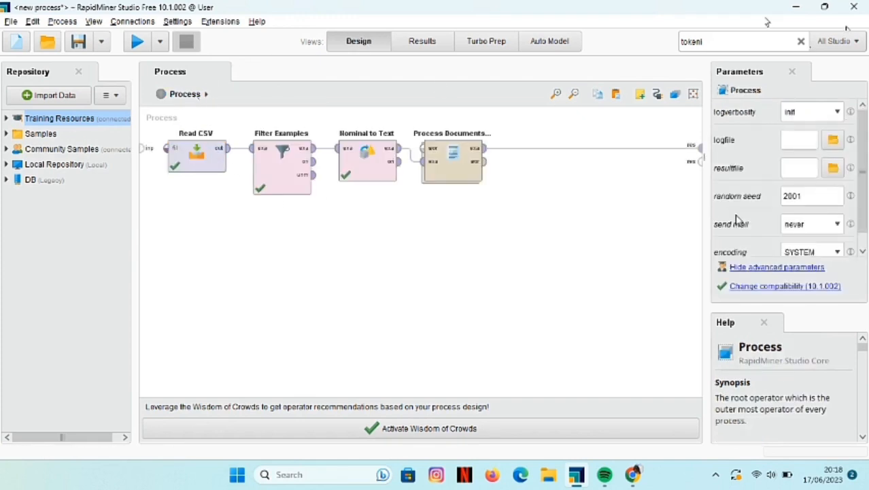
left_click(436, 168)
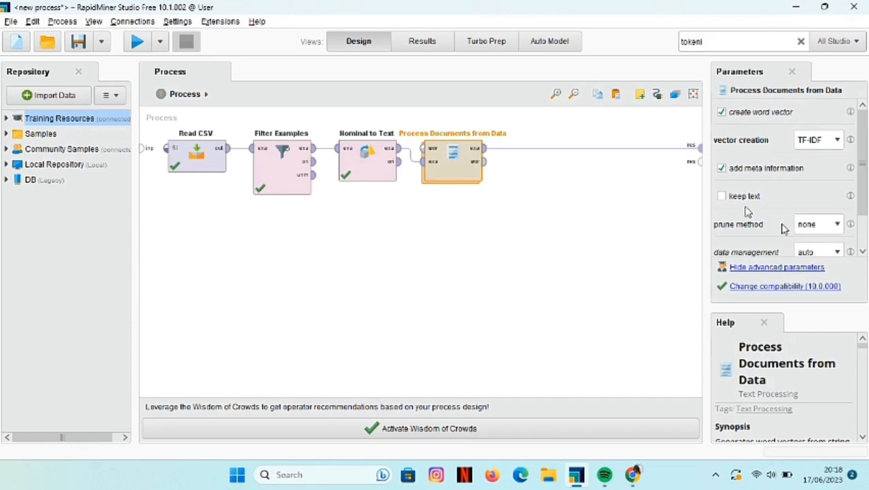
left_click(722, 196)
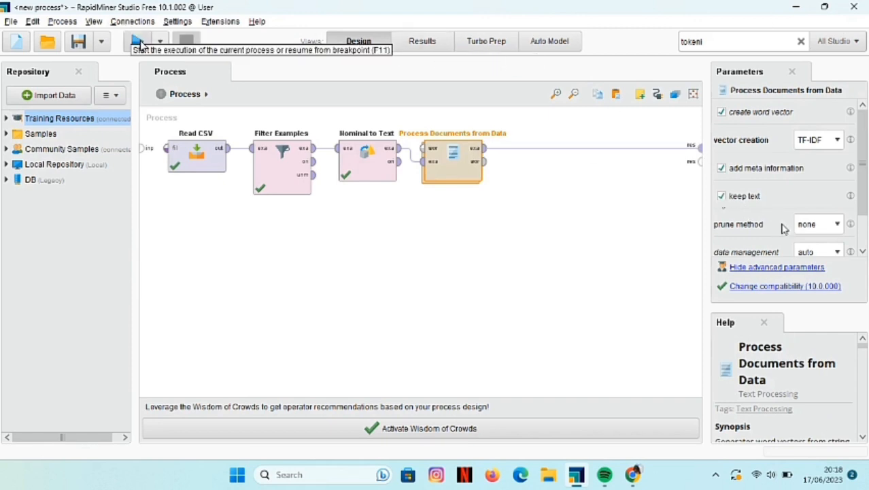
double_click(448, 155)
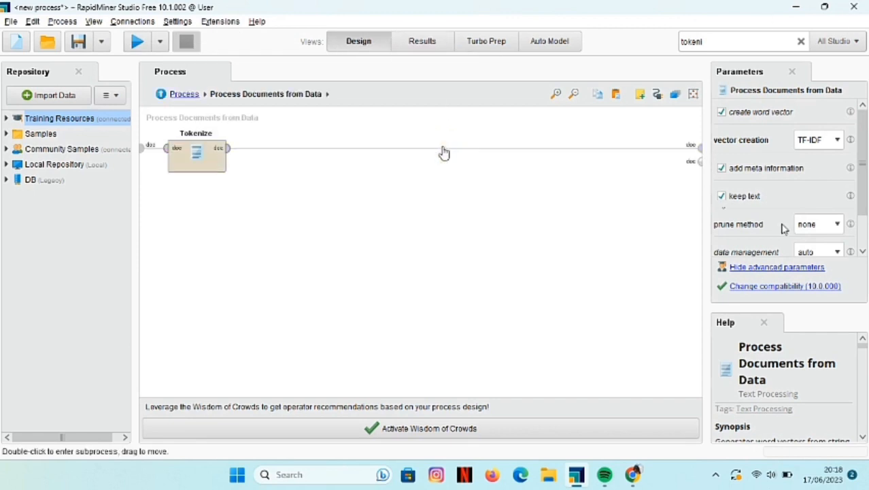
Run the process, examine the word columns produced by tokenization, and return to the process design.
left_click(143, 44)
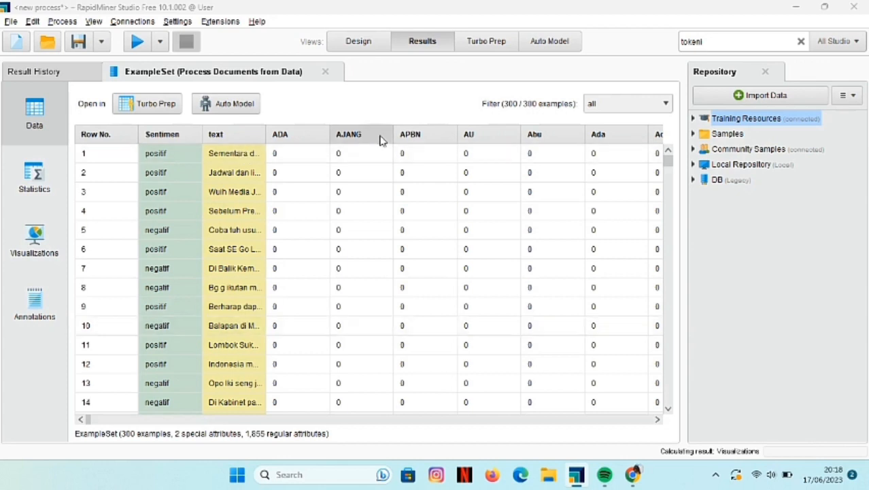
scroll(442, 272, "right", 5)
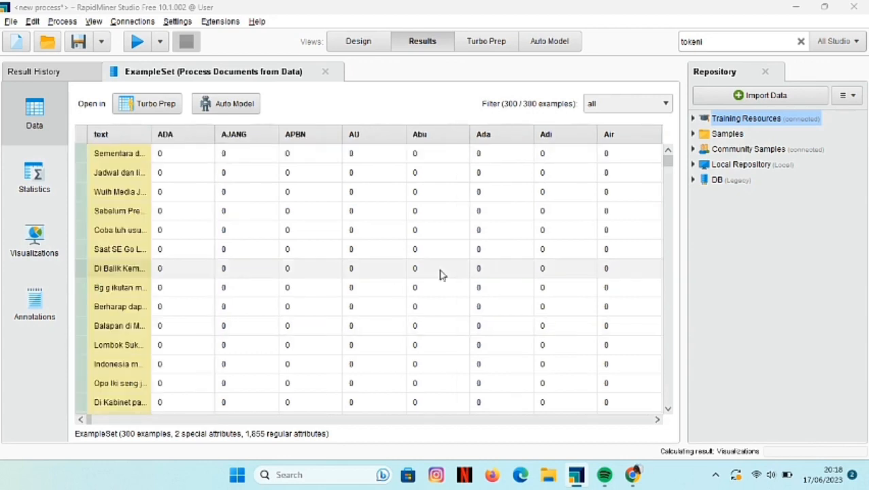
scroll(442, 272, "right", 1)
scroll(440, 274, "right", 2)
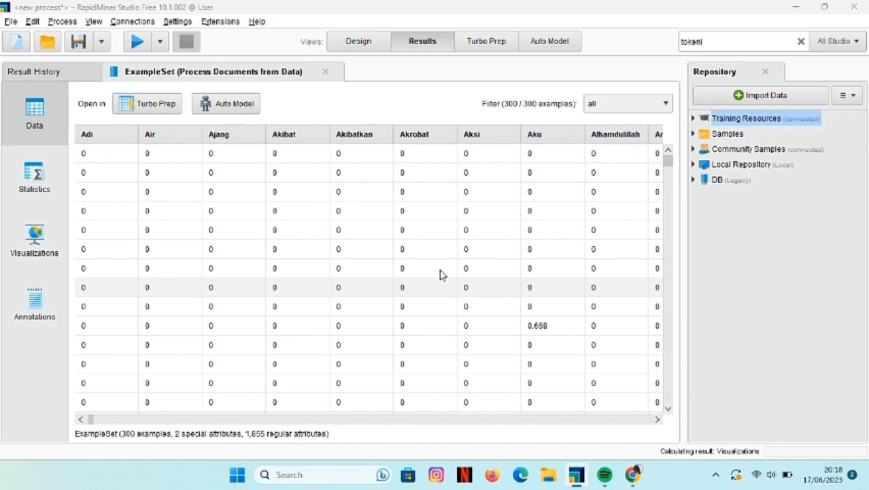
scroll(440, 274, "right", 1)
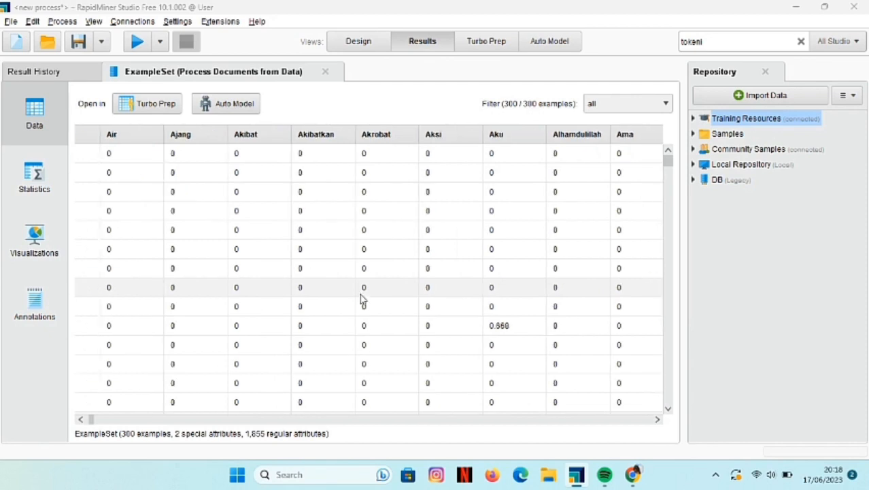
scroll(360, 299, "left", 10)
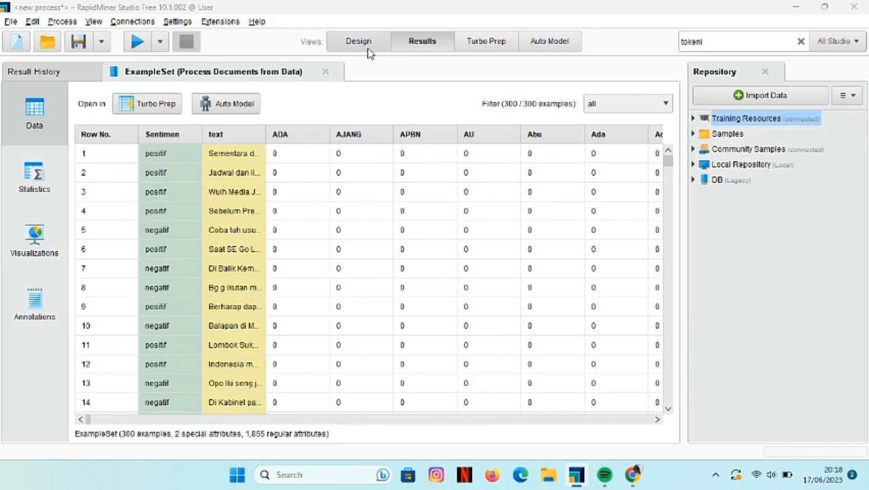
left_click(359, 42)
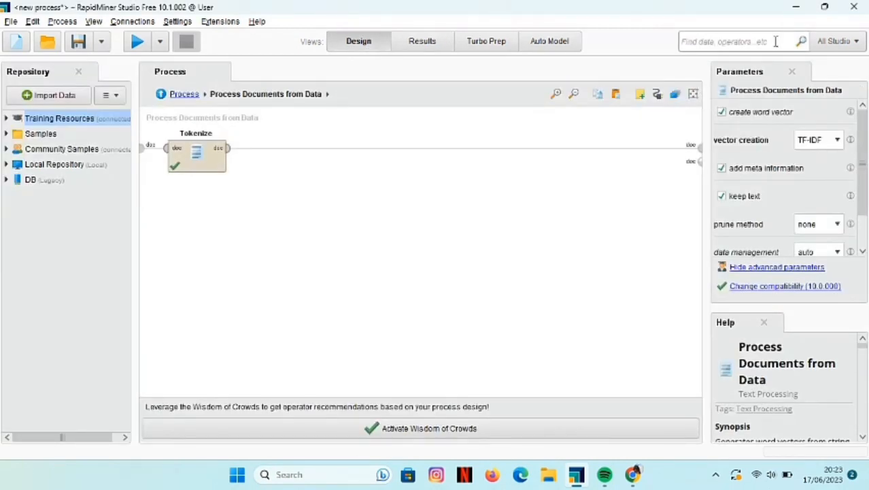
Add a Transform Cases operator after Tokenize and wire its output to the subprocess's first document output port.
left_click(775, 42)
type("tran")
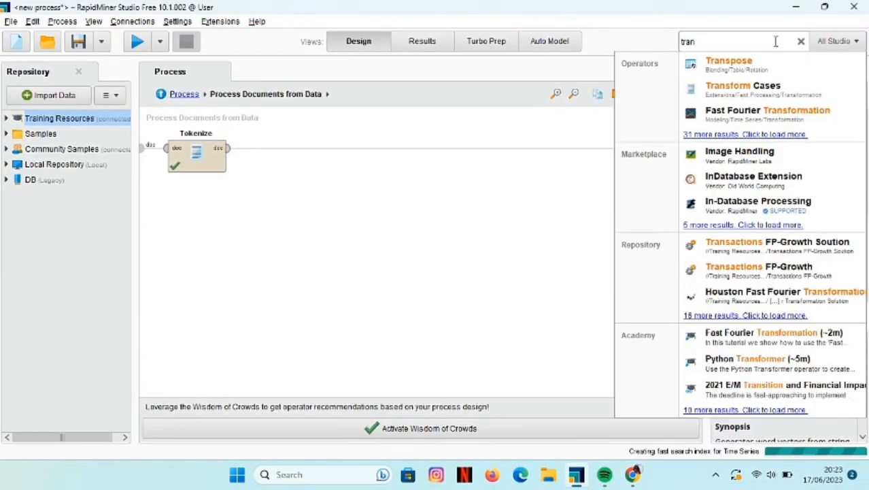
left_click_drag(783, 88, 265, 165)
left_click(229, 148)
left_click(275, 151)
left_click(314, 148)
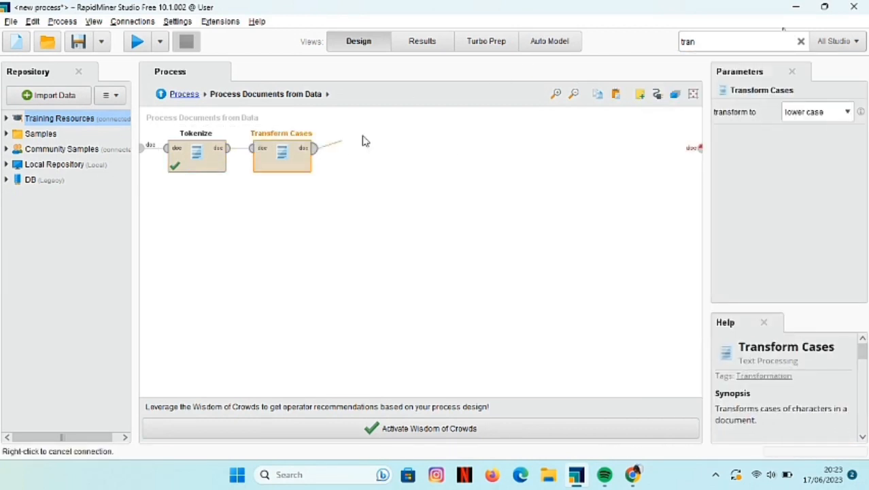
left_click(696, 150)
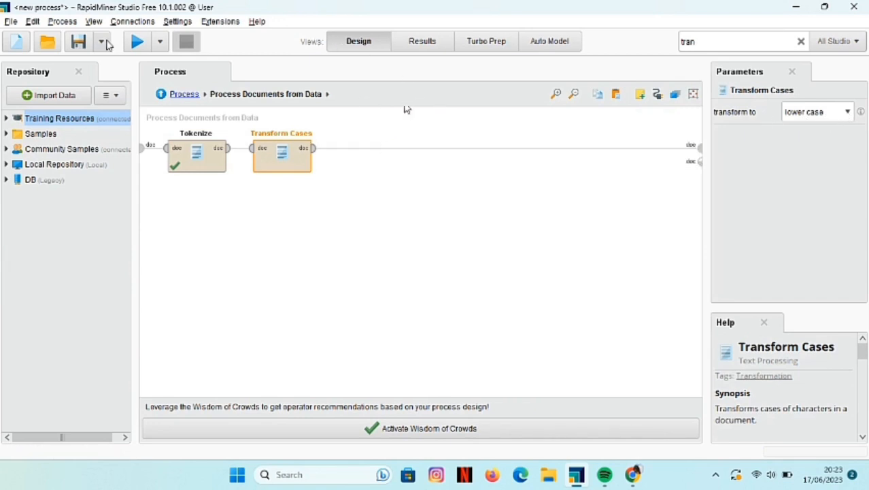
Run the process, examine the text and word columns after case transformation, and return to the process design.
left_click(134, 44)
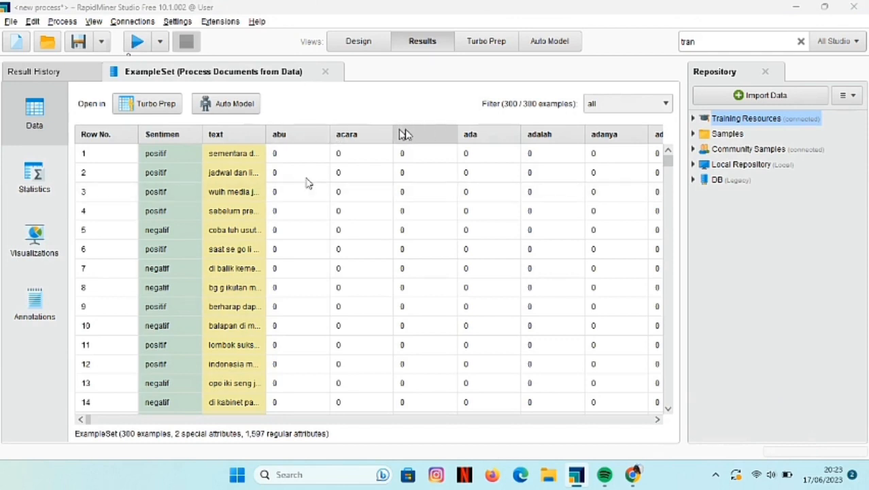
scroll(584, 202, "right", 1)
scroll(584, 202, "right", 8)
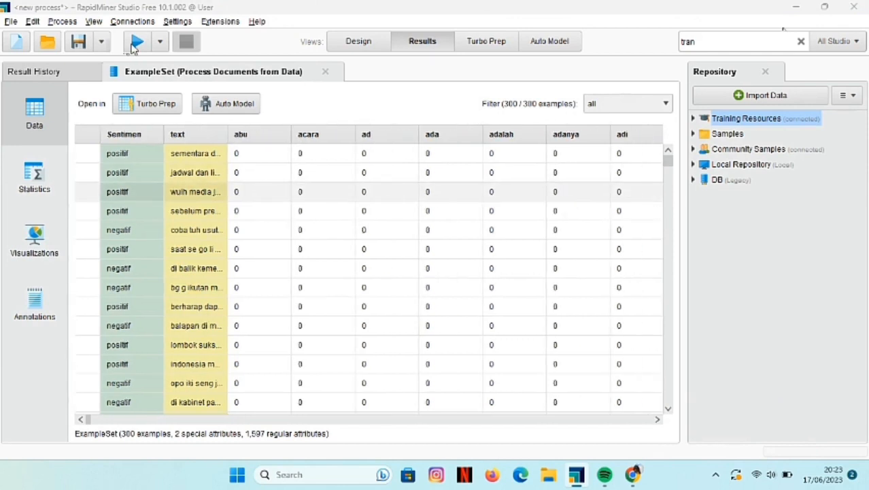
scroll(584, 202, "right", 2)
scroll(582, 200, "left", 12)
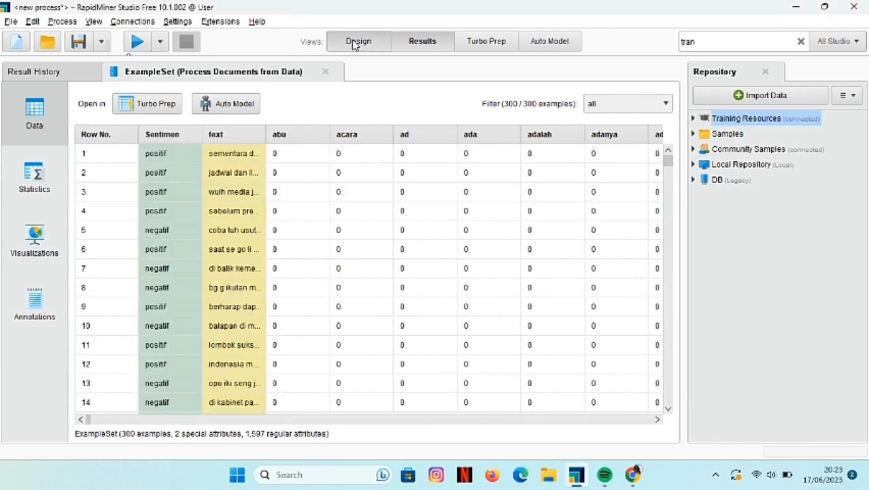
left_click(356, 42)
Insert a Filter Stopwords (Dictionary) operator after Transform Cases and load stopwordbahasa.csv as its stopword file.
left_click(802, 43)
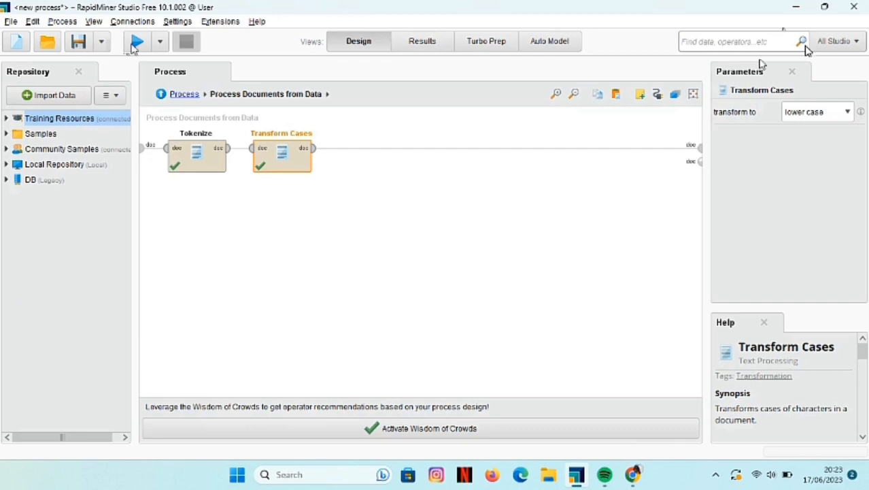
type("filter s")
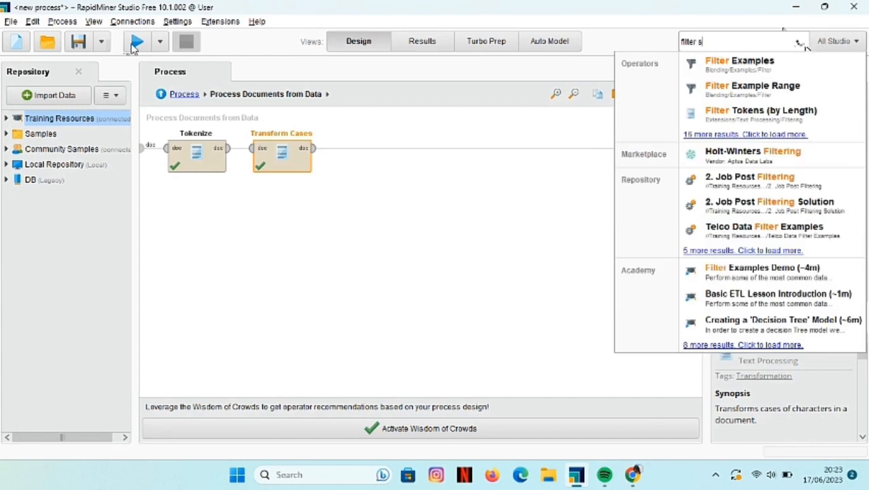
left_click_drag(809, 71, 367, 155)
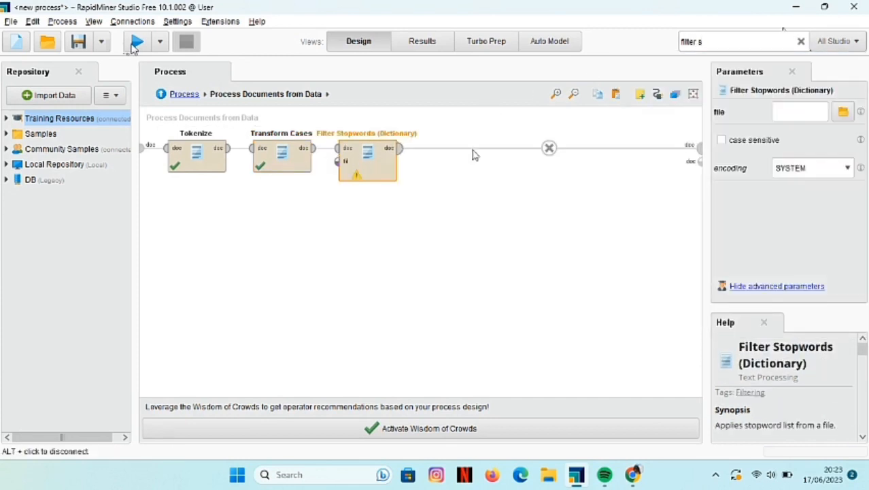
left_click(844, 113)
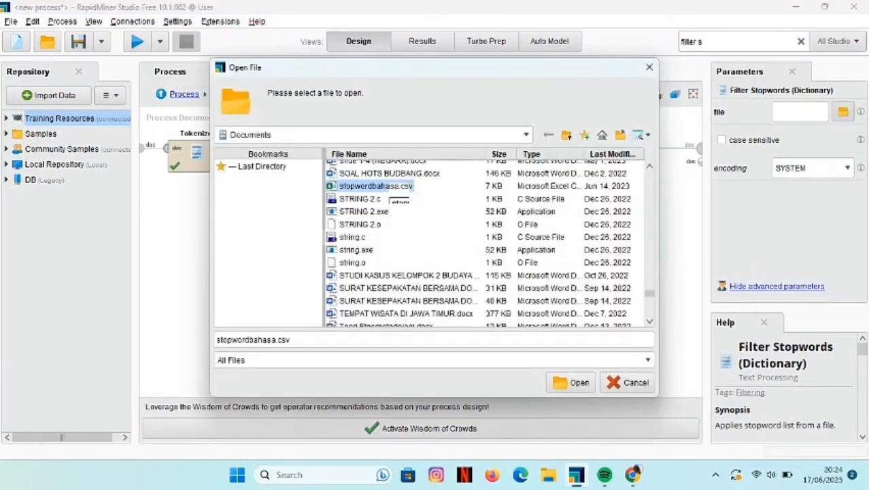
left_click(571, 384)
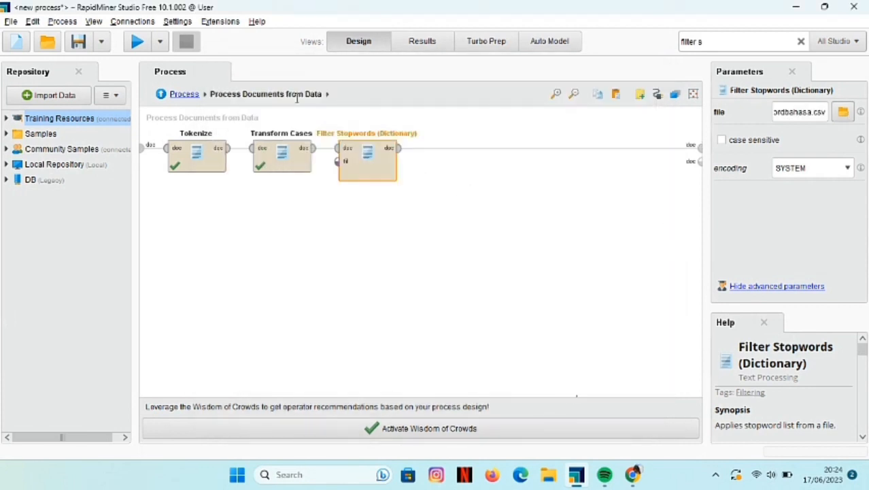
Run the process, examine the example set after stopword filtering, and return to the process design.
left_click(137, 43)
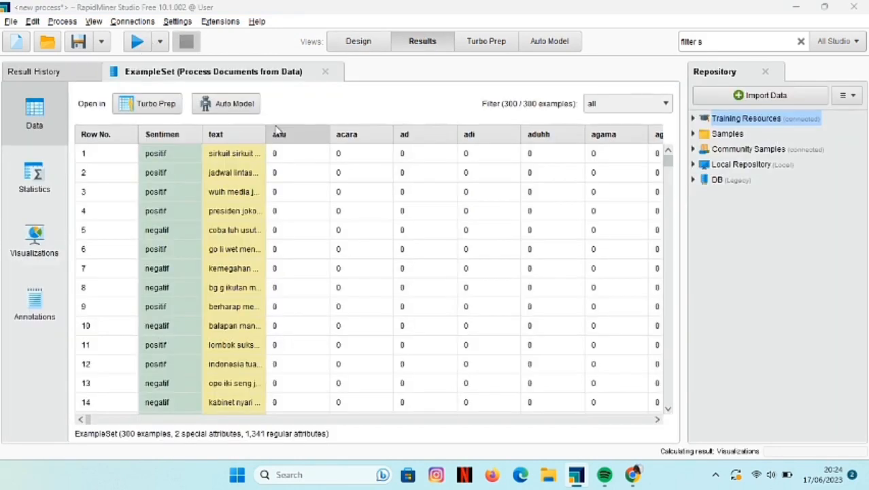
scroll(395, 238, "down", 1)
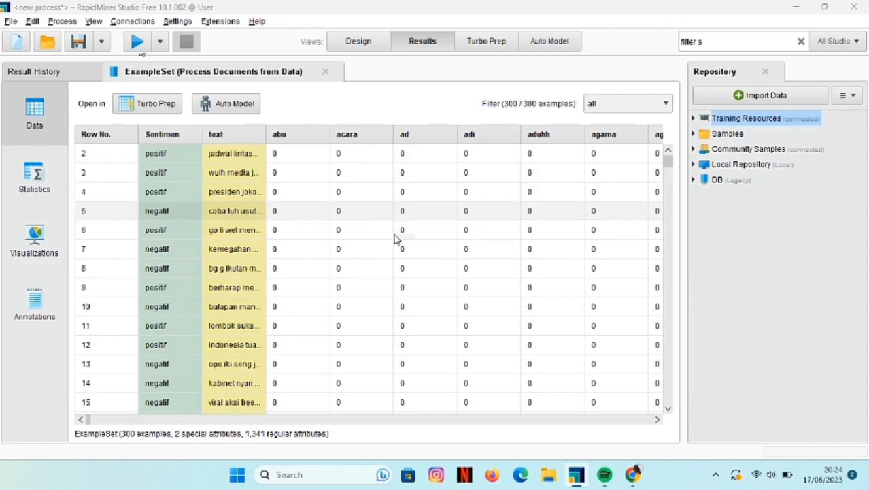
scroll(395, 238, "down", 2)
scroll(394, 239, "up", 2)
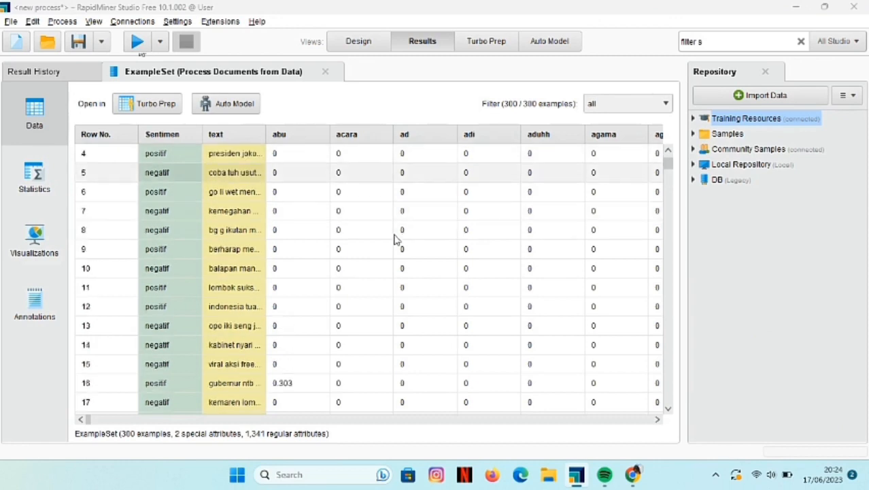
left_click(371, 48)
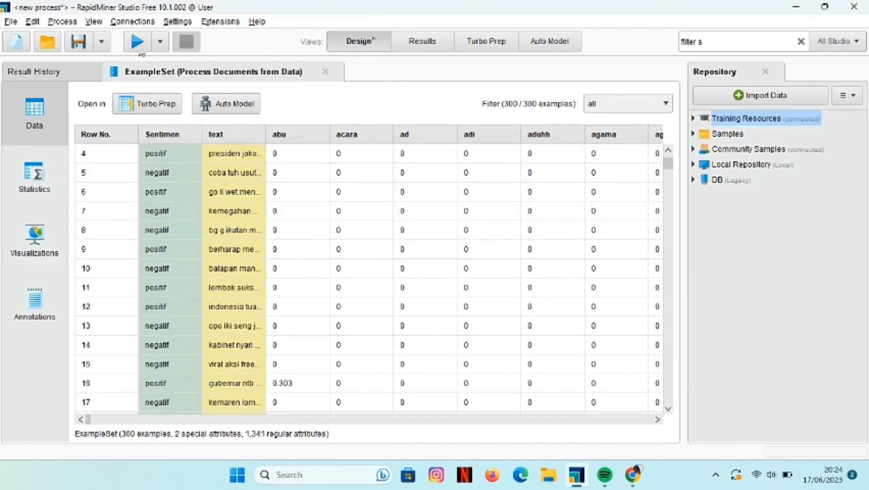
Insert a Filter Tokens (by Length) operator between Filter Stopwords (Dictionary) and the document output port.
left_click(801, 42)
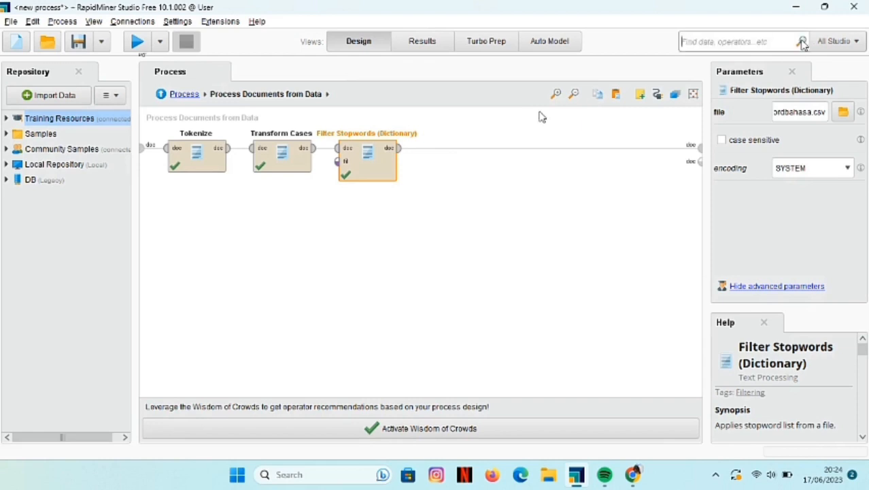
type("length")
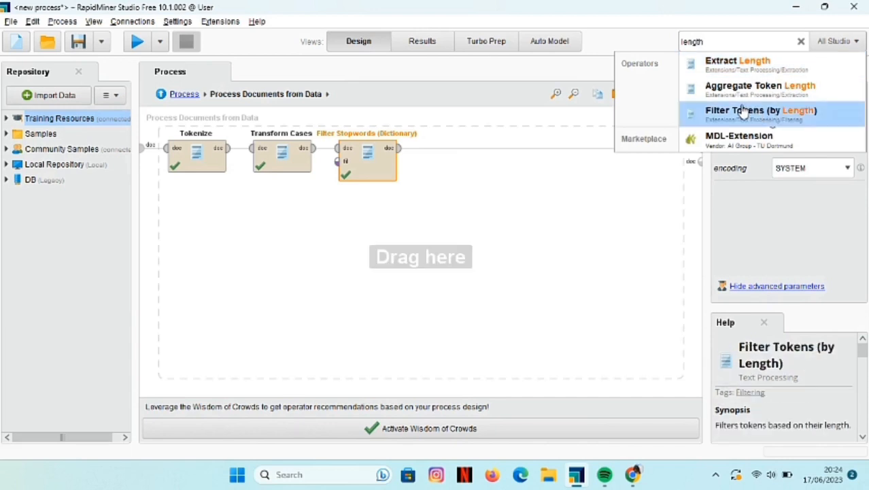
left_click_drag(744, 113, 454, 157)
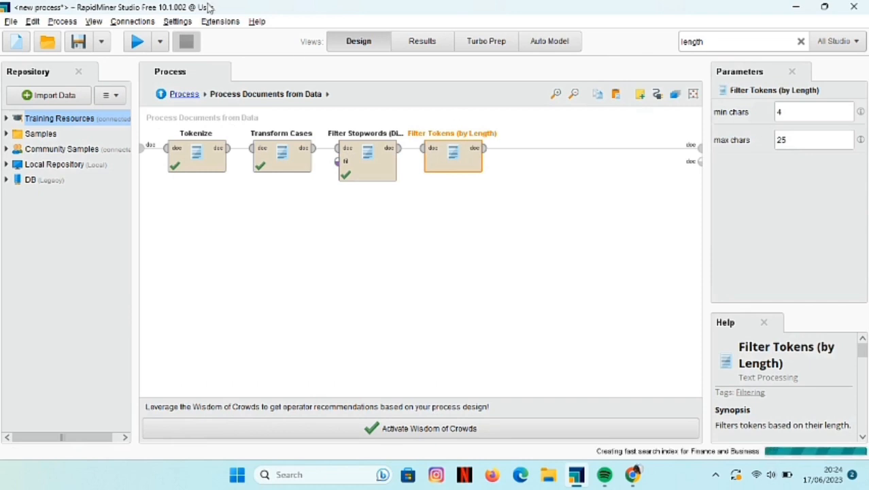
Run the process, examine the example set after filtering tokens by length, and return to the process design.
left_click(135, 51)
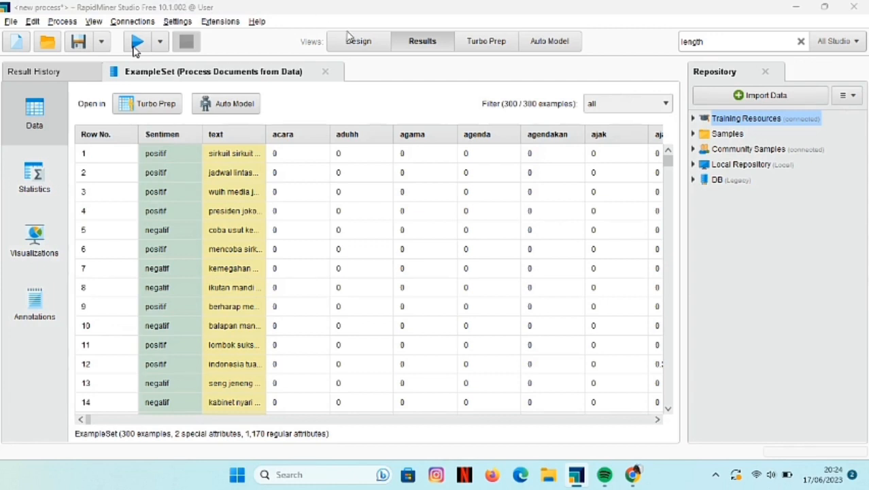
scroll(339, 208, "down", 1)
scroll(339, 208, "up", 1)
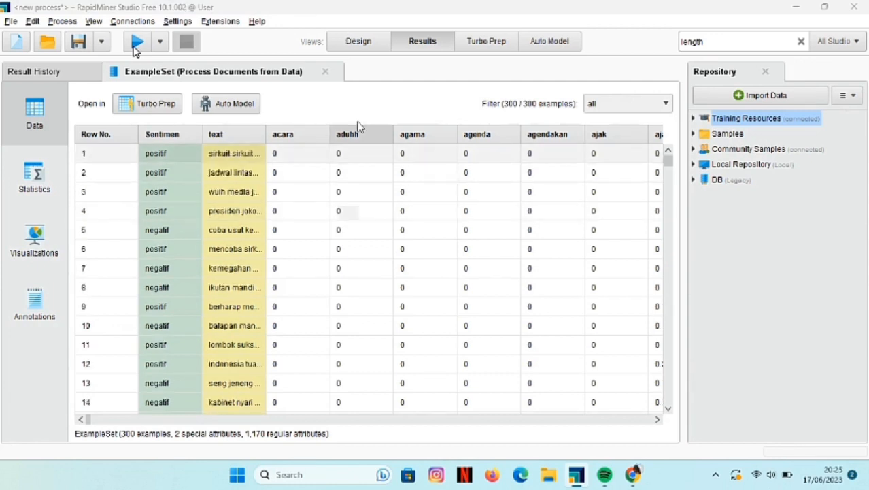
left_click(366, 50)
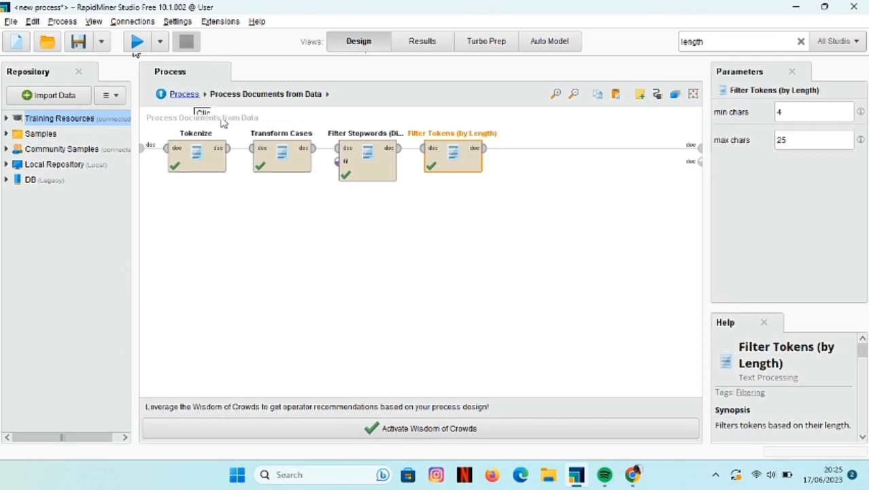
Add a Naive Bayes operator after Process Documents from Data in the main process and connect its model output to the result port.
left_click(191, 97)
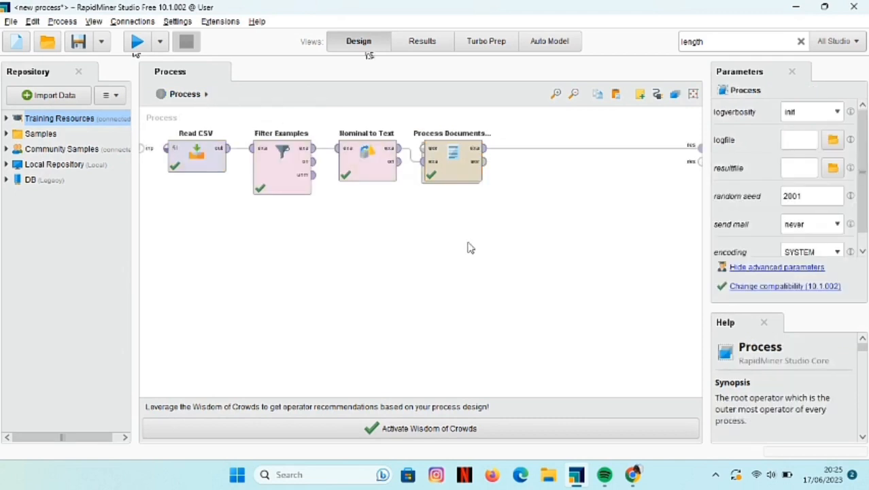
left_click(801, 43)
type("naiv")
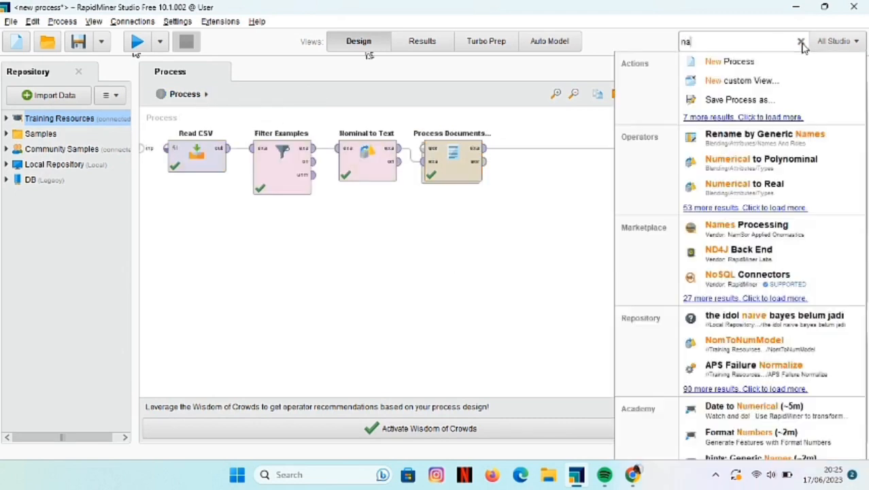
left_click_drag(797, 61, 541, 155)
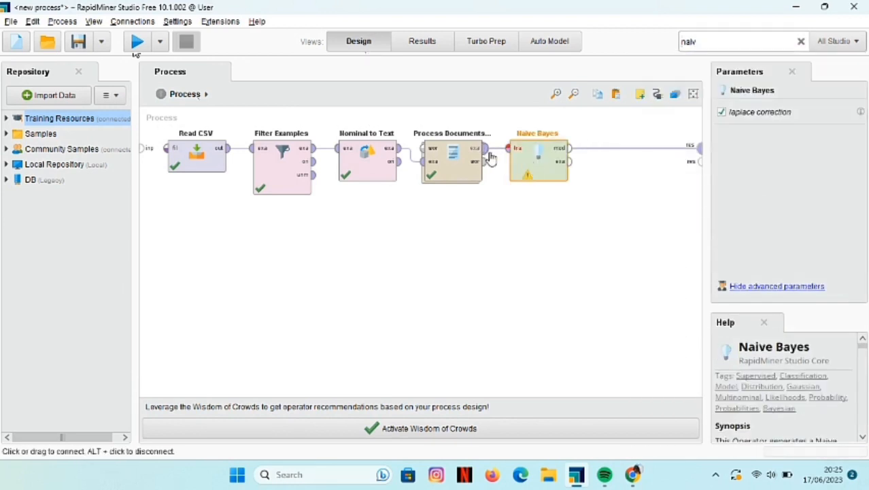
left_click(484, 149)
left_click(512, 158)
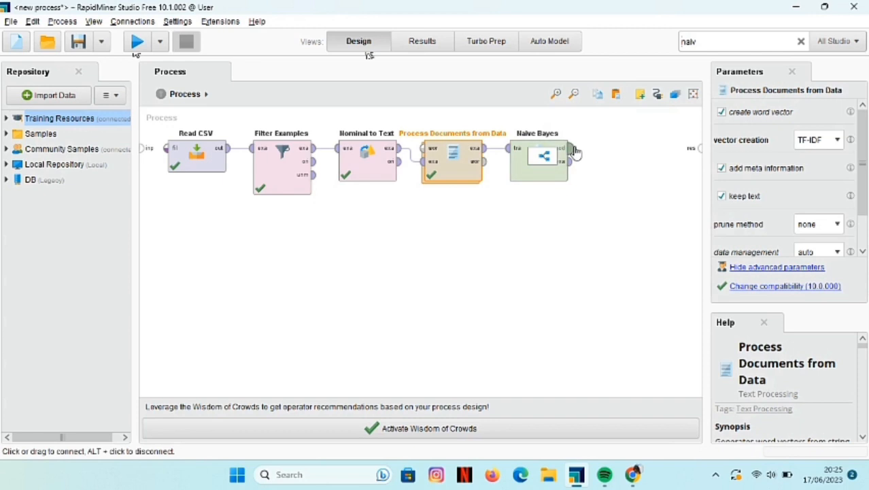
left_click(570, 149)
left_click(700, 148)
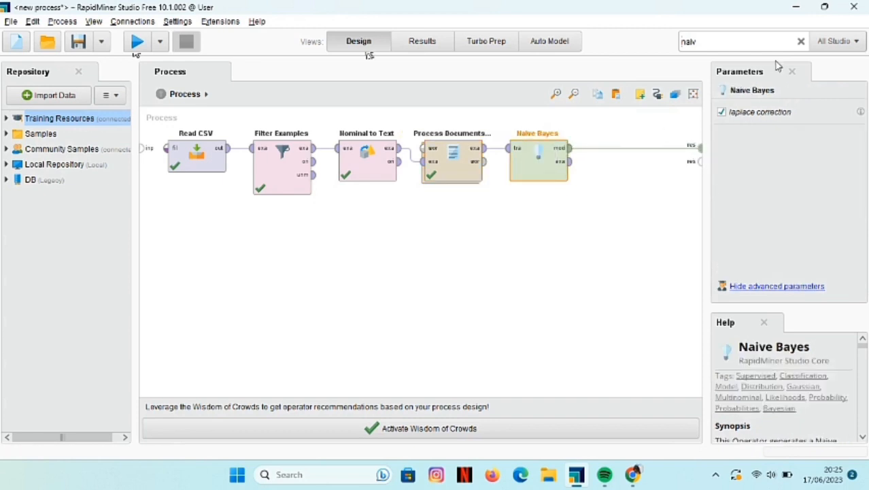
Insert a Store operator between the Naive Bayes model output and the first result port.
left_click(801, 42)
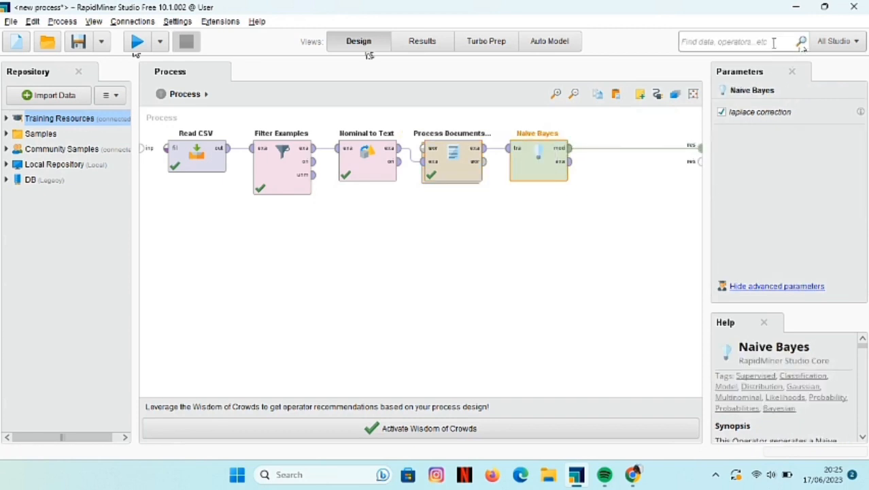
type("store")
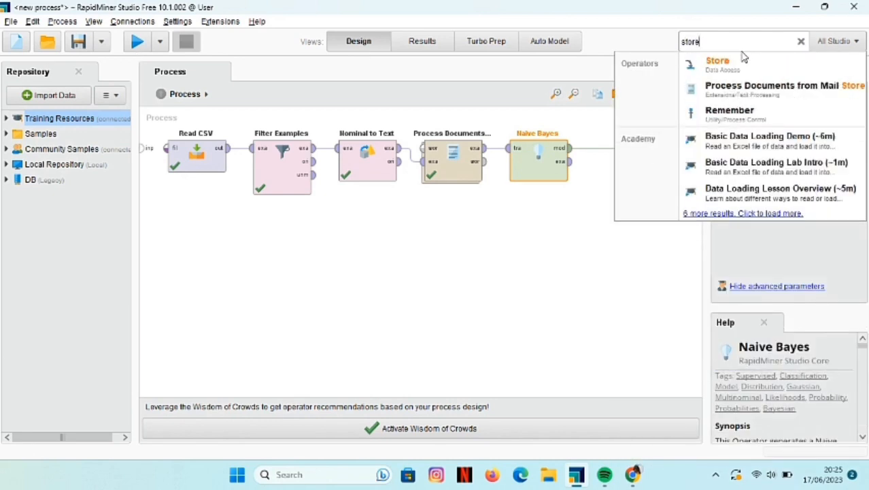
left_click_drag(744, 58, 606, 170)
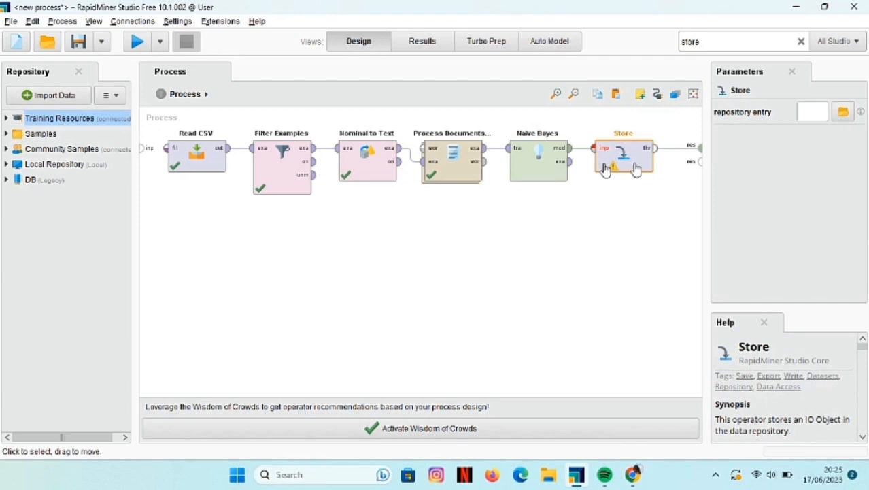
left_click(572, 151)
left_click(592, 150)
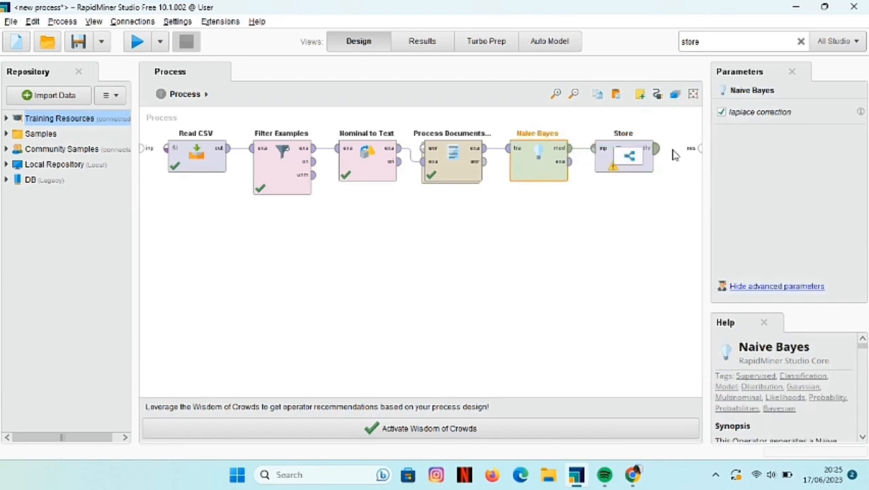
left_click(654, 149)
left_click(699, 149)
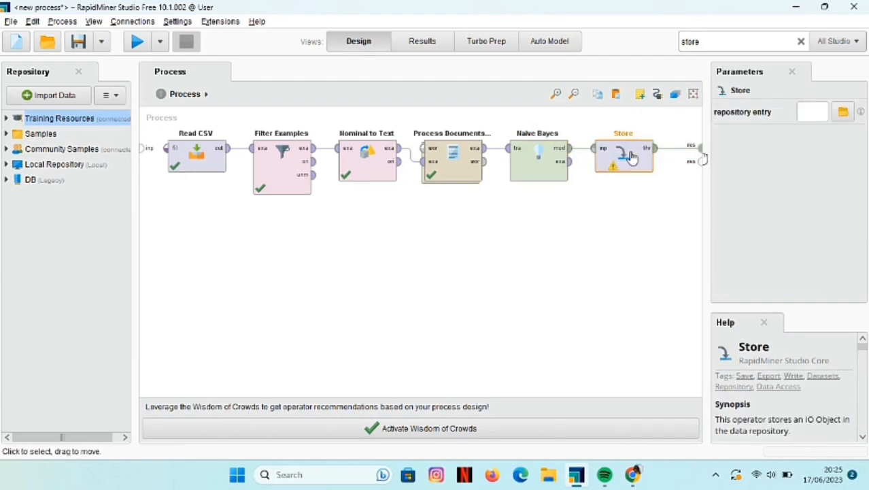
Rename the Store operator as StoreModel.
right_click(631, 155)
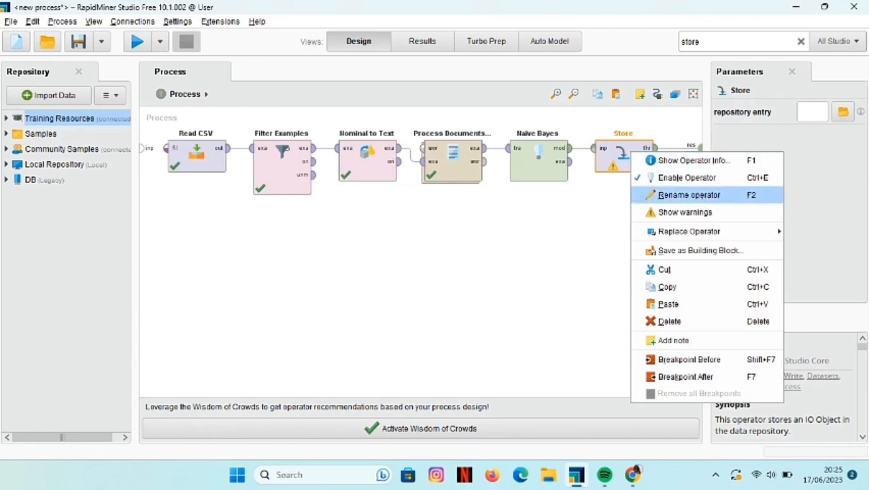
left_click(703, 204)
left_click(646, 132)
type("Model")
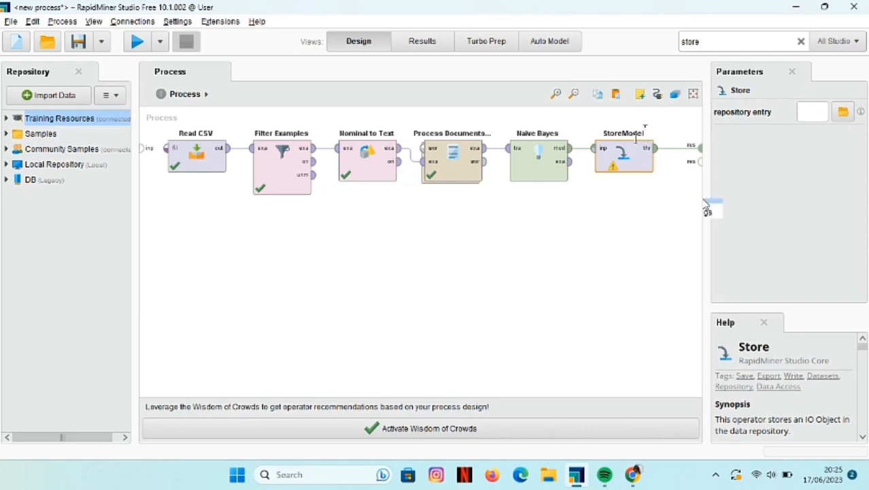
key("Return")
Set StoreModel's repository entry to Model_Naivebayes in the Local Repository's processes folder and run the process.
left_click(843, 112)
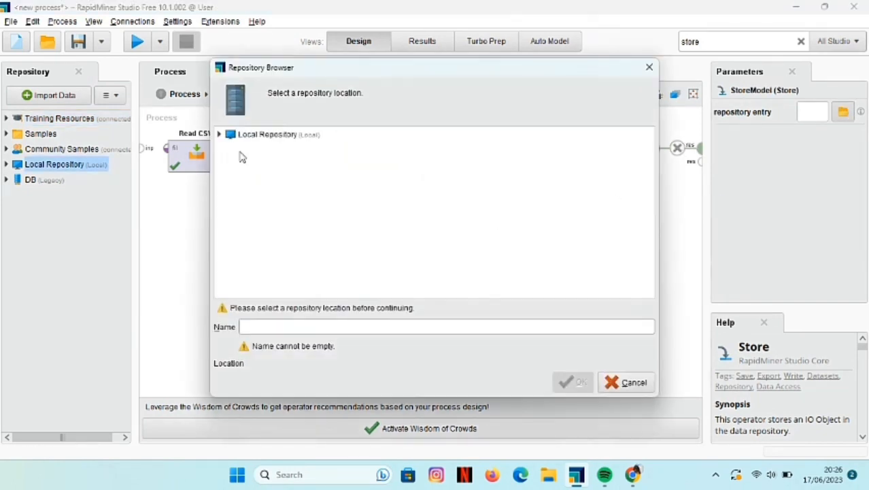
left_click(221, 134)
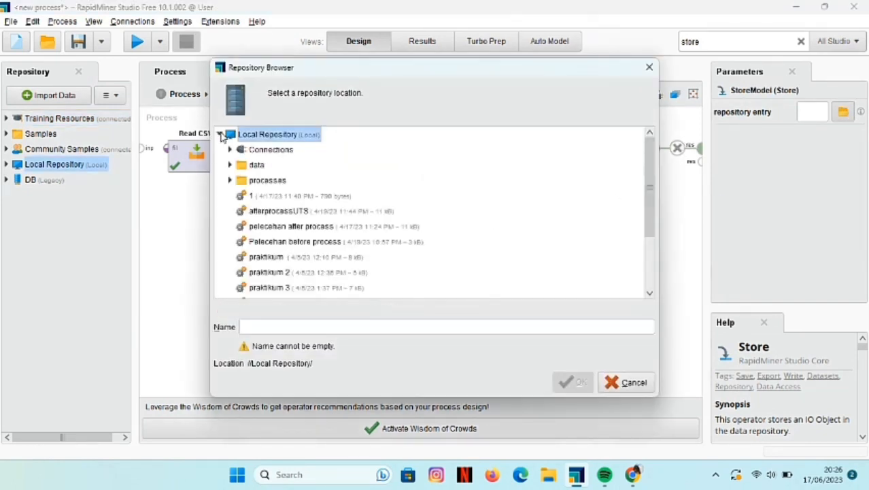
left_click(230, 182)
left_click(293, 327)
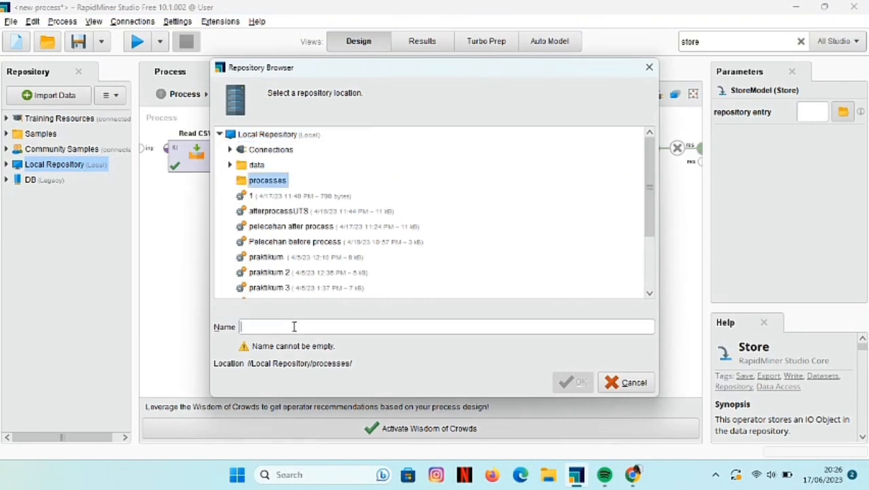
type("M")
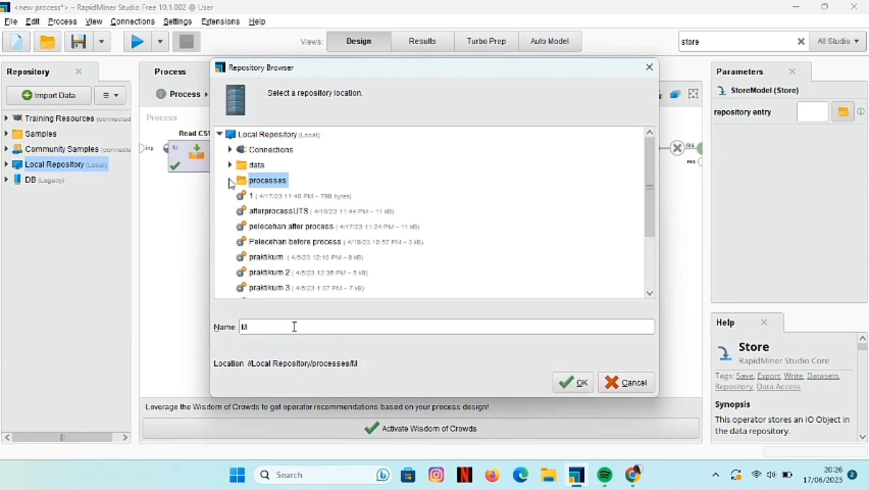
type("odel_Naivebayes")
left_click(563, 382)
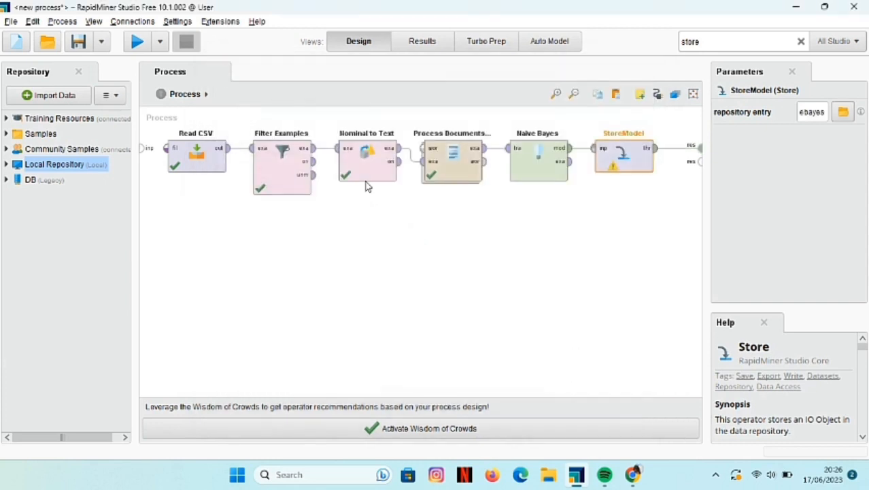
left_click(135, 45)
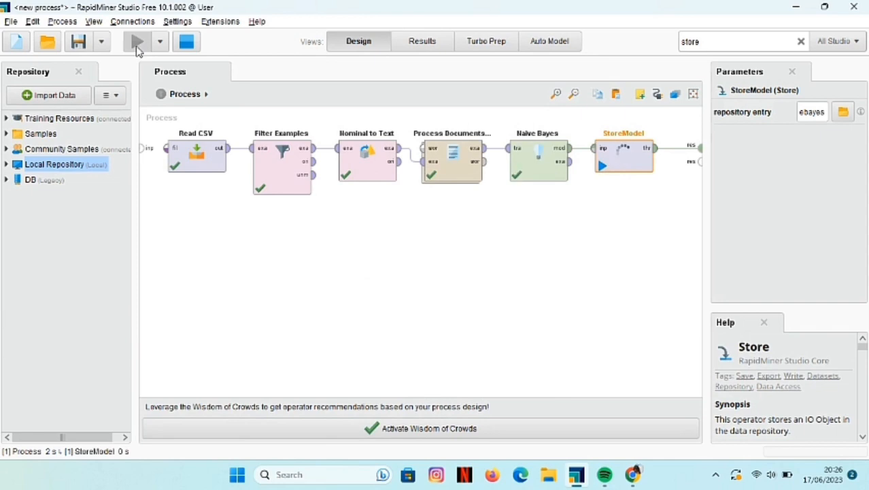
Add a second Store operator below StoreModel and rename it as StoreLatih.
left_click(765, 42)
type("Store")
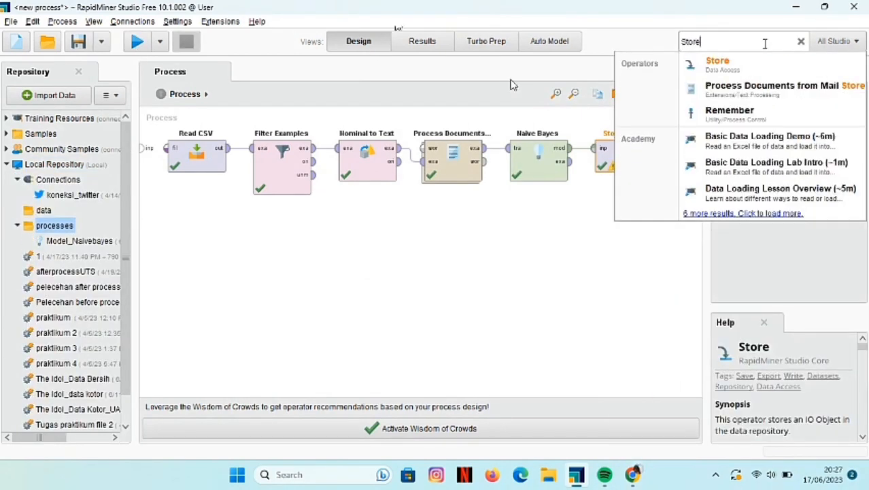
left_click_drag(753, 63, 633, 219)
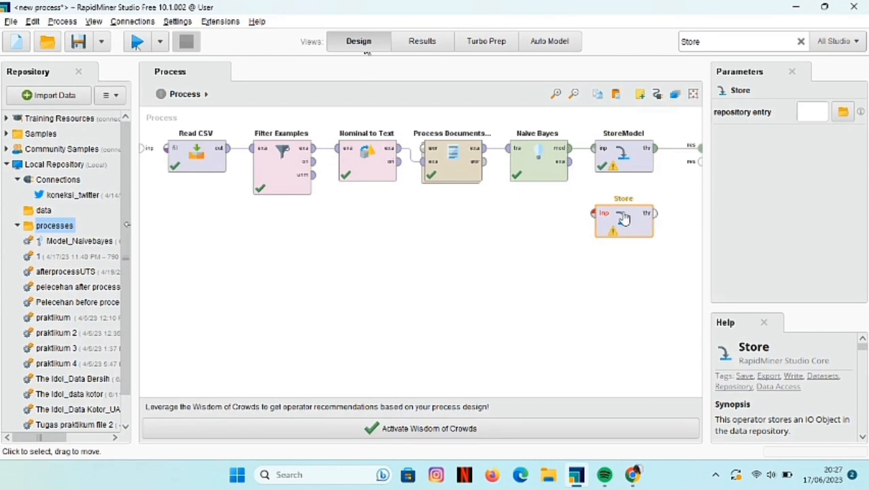
right_click(634, 221)
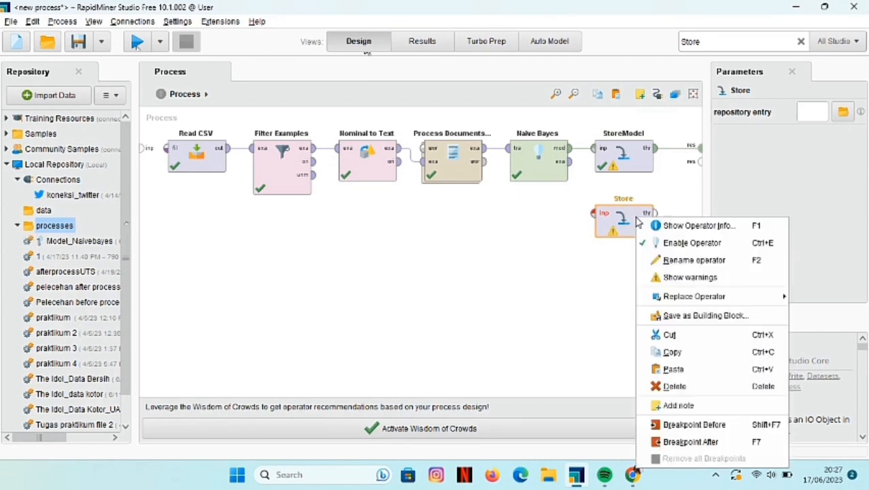
left_click(700, 261)
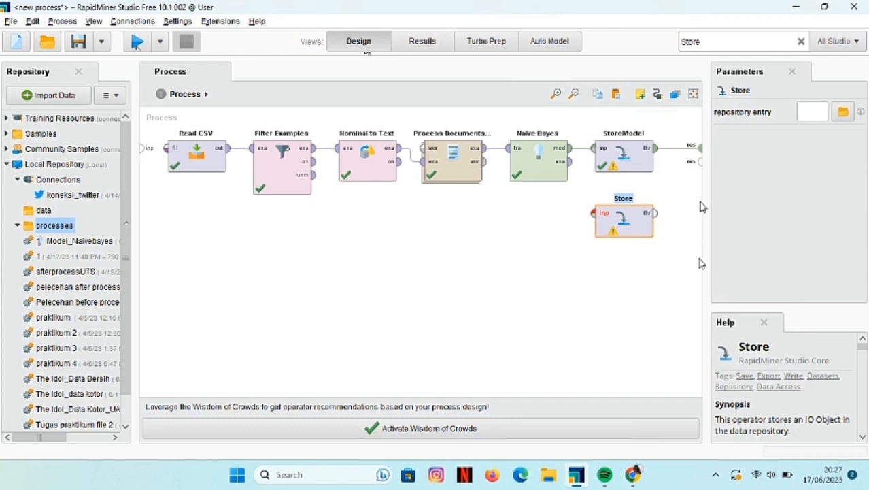
key("End")
type("Latih")
left_click(660, 282)
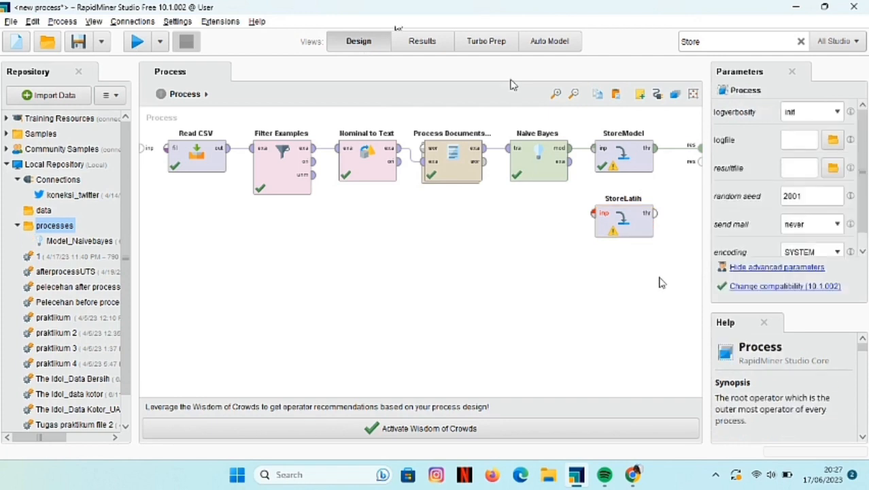
Set StoreLatih's repository entry to Latih_Naivebayes in the Local Repository's data folder.
left_click(633, 234)
left_click(841, 113)
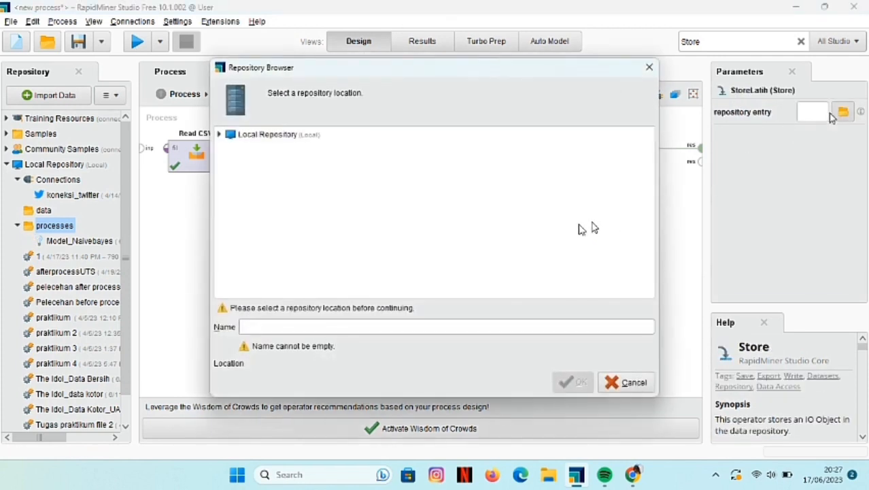
left_click(219, 135)
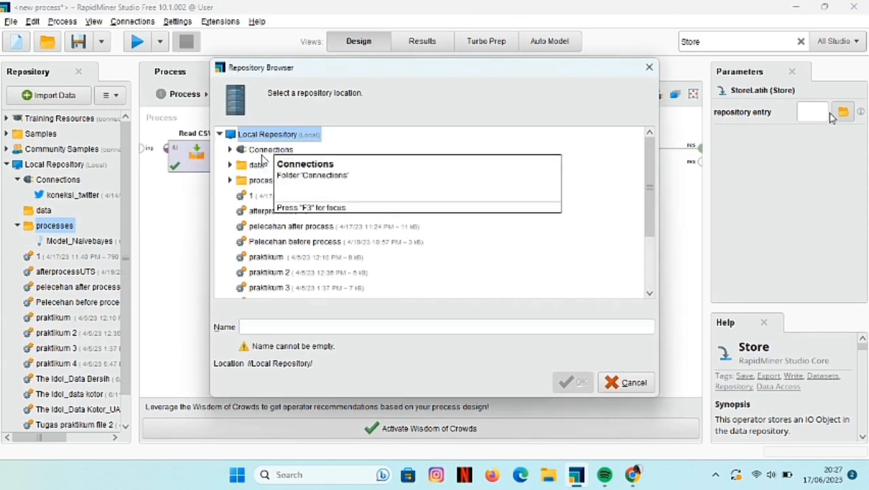
left_click(233, 168)
left_click(286, 325)
type("Latih")
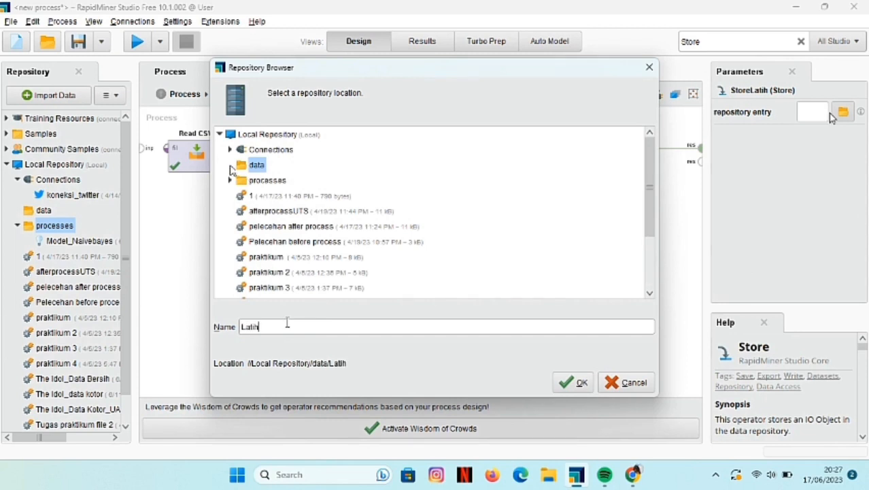
type("+")
key("BackSpace")
type("_Naivebayes")
left_click(573, 382)
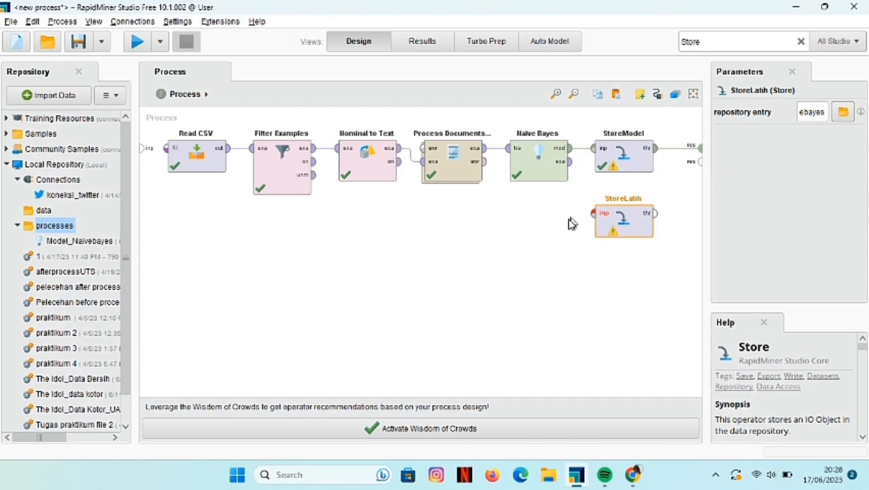
Connect Naive Bayes' example set output through StoreLatih to the second result port, and run the process before returning to the design.
left_click(570, 162)
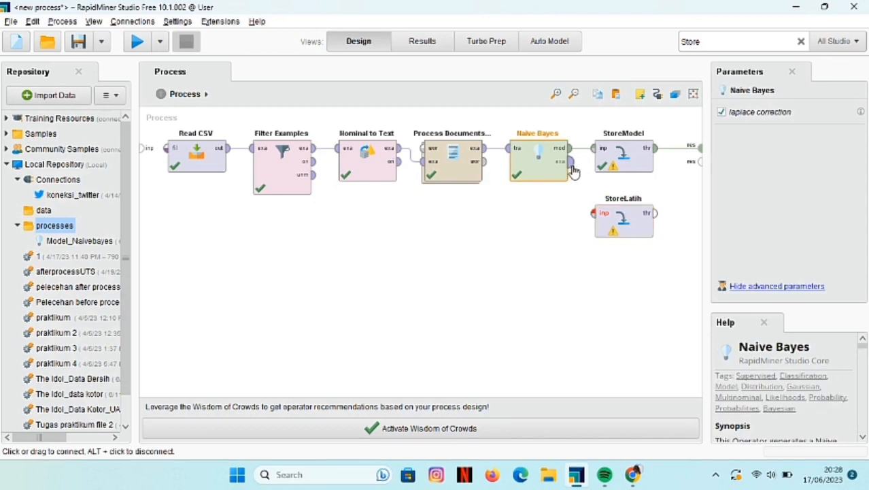
left_click(593, 215)
left_click(655, 214)
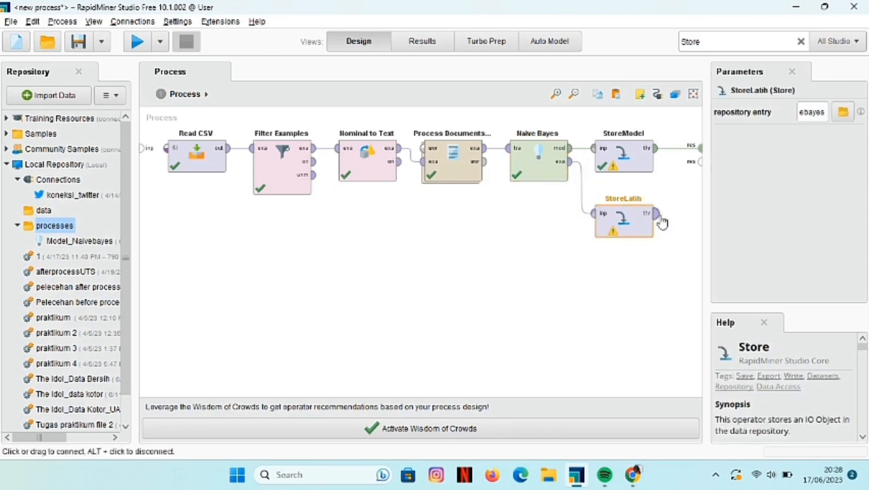
left_click(701, 160)
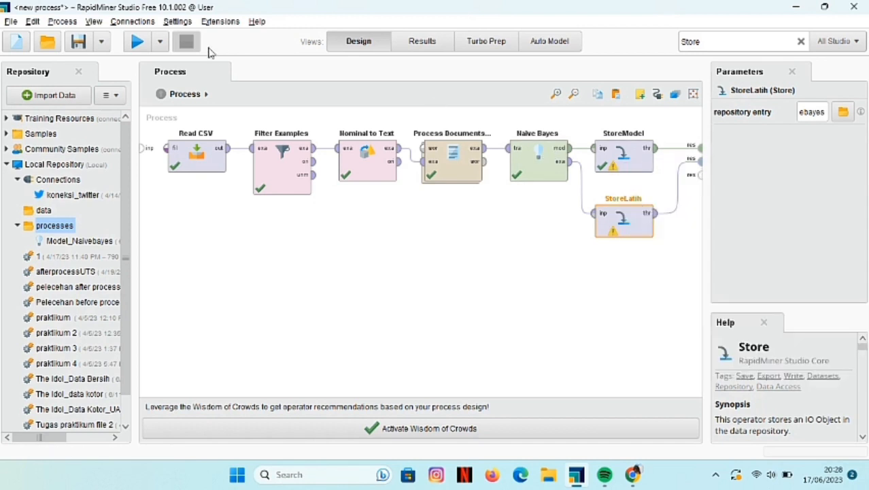
left_click(144, 45)
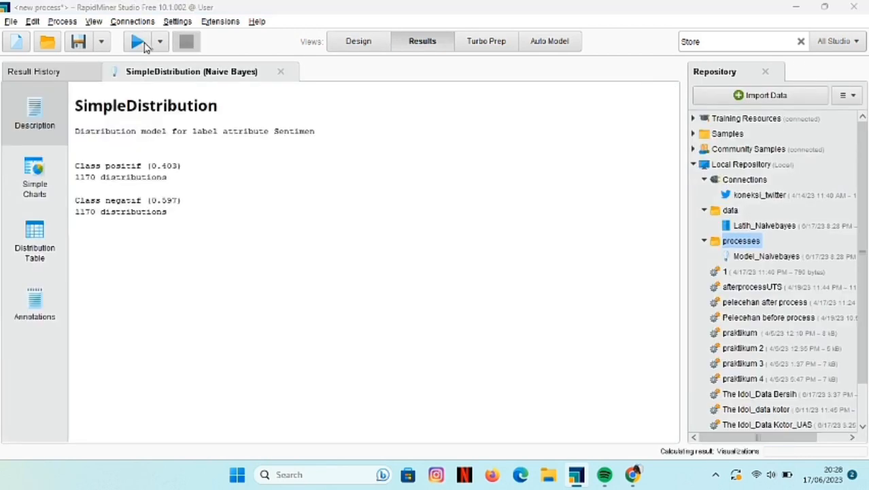
left_click(358, 45)
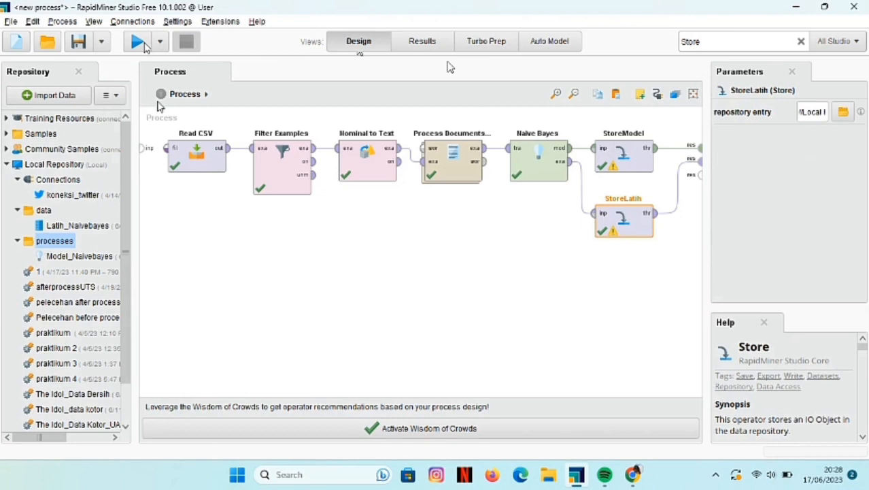
Save the training process as proseslatihan_naivebayes in the Local Repository.
left_click(11, 21)
mouse_move(32, 21)
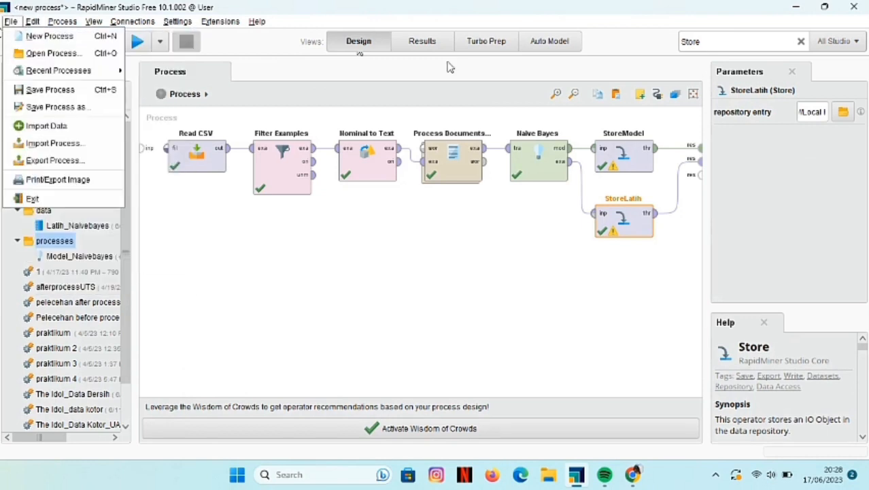
left_click(36, 89)
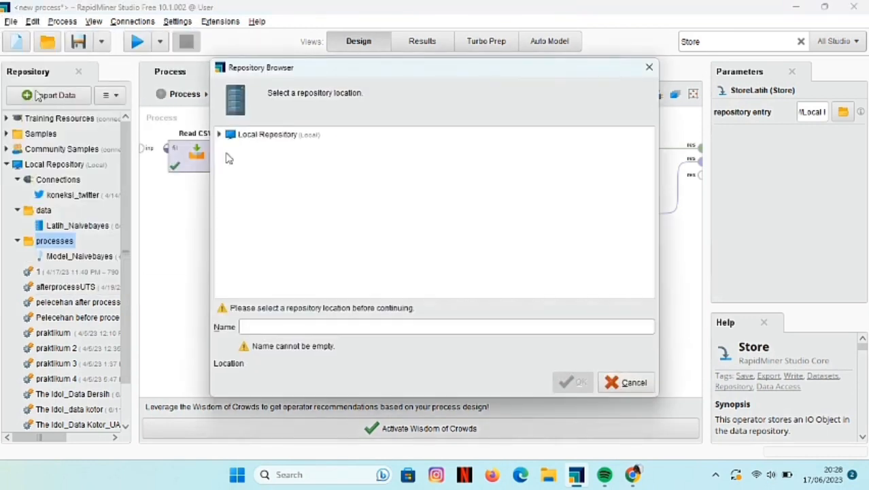
type("proseslatihan")
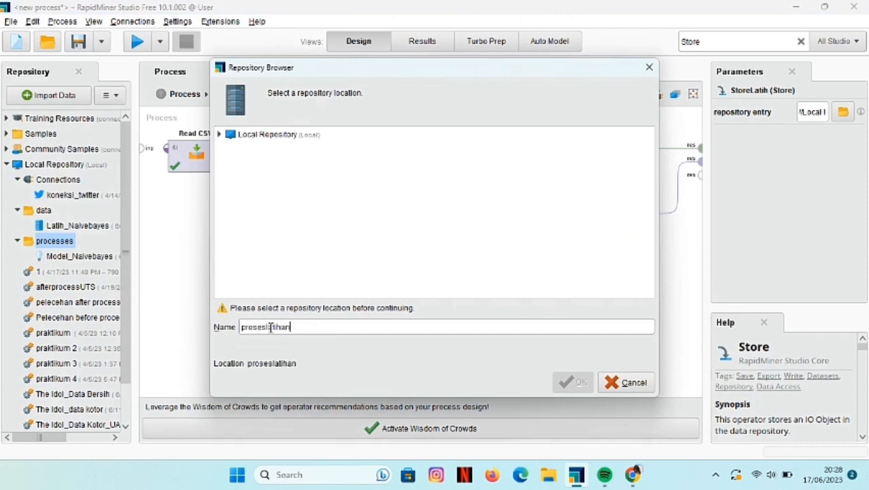
type("_naive baye")
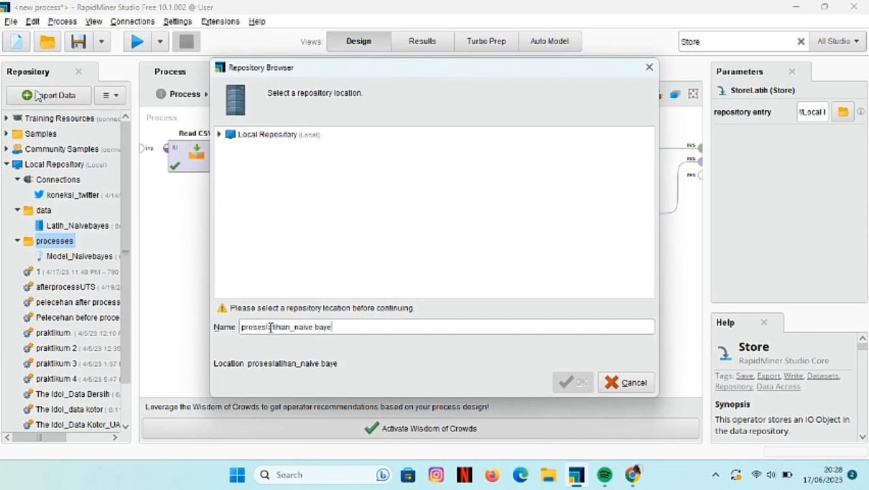
left_click(316, 327)
key("BackSpace")
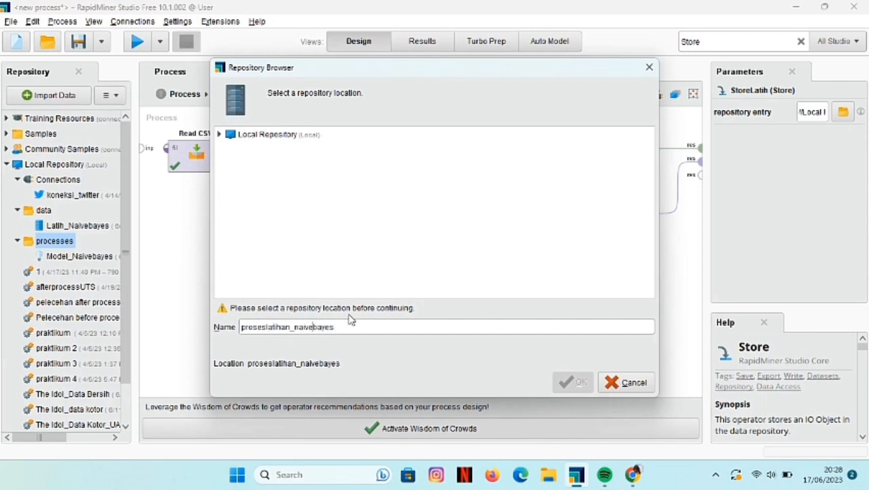
left_click(220, 134)
left_click(578, 384)
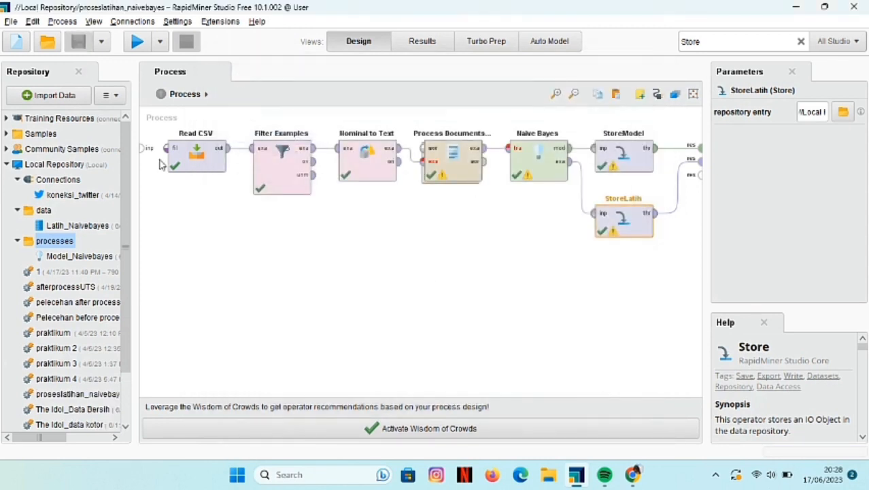
Create a blank process and add a Read CSV operator with its output connected to the first result port.
key("ctrl+n")
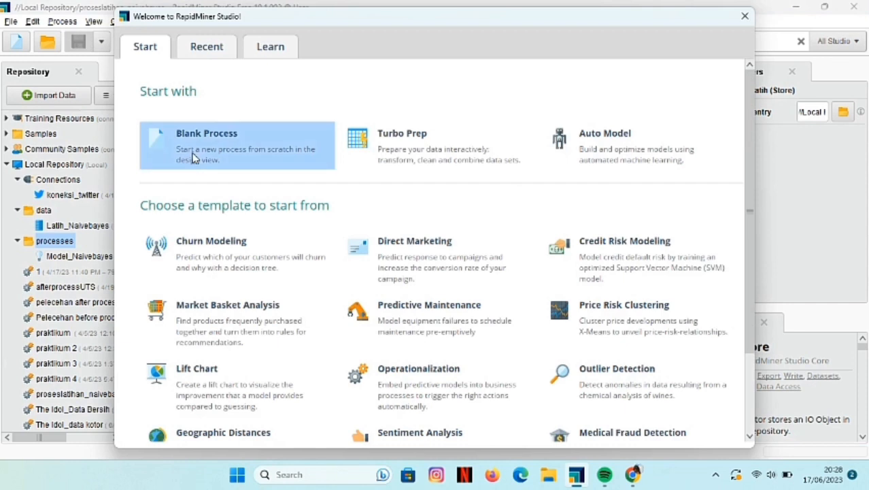
left_click(164, 162)
left_click(763, 41)
type("read")
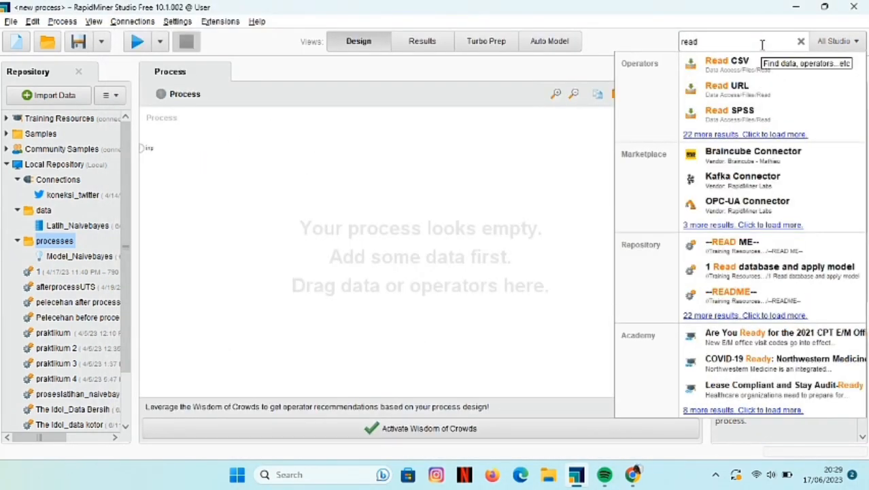
left_click_drag(762, 63, 694, 151)
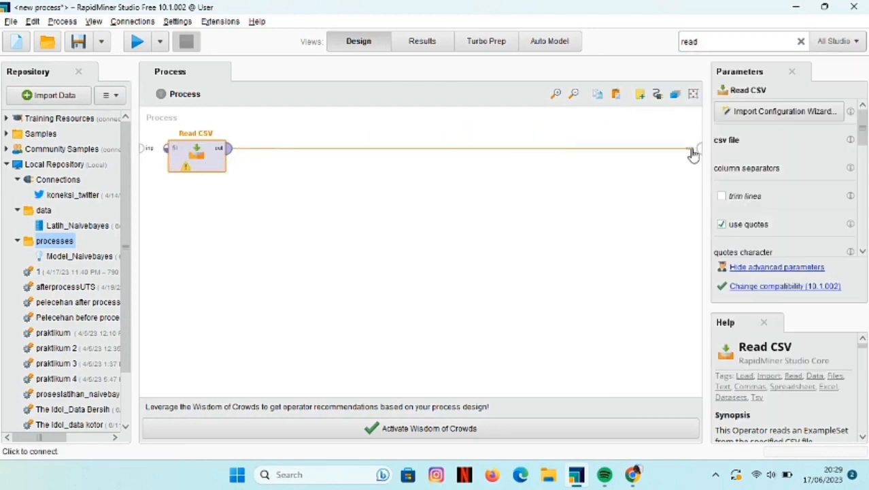
Configure Read CSV to import CLEAN_twitter_sirkuit_mandalika_2.csv from Documents, giving the Sentimen column the label role.
left_click(731, 111)
left_click(373, 302)
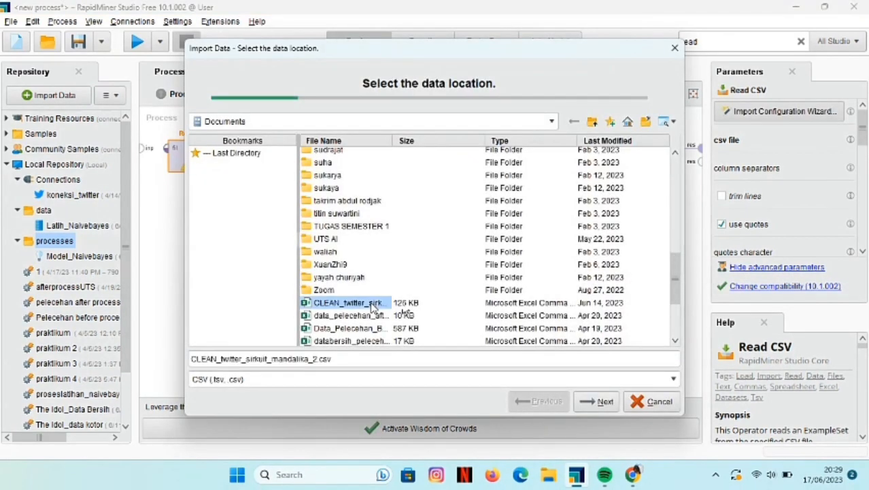
left_click(604, 402)
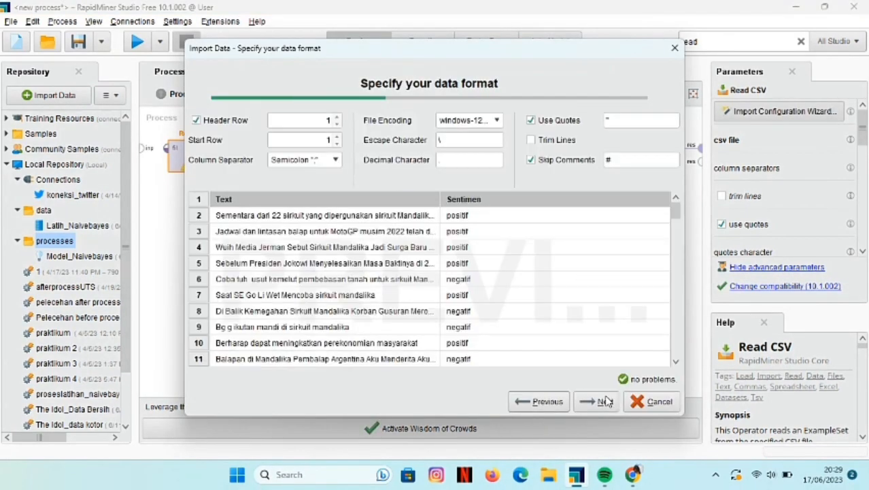
left_click(602, 402)
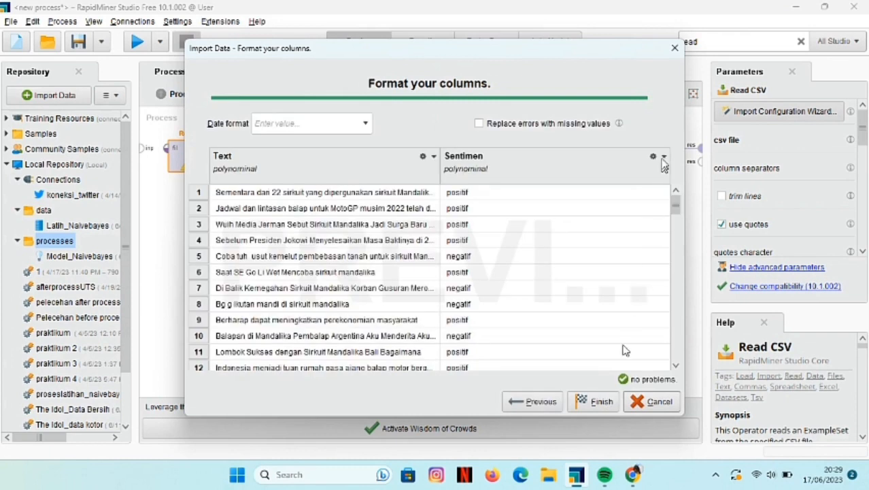
left_click(664, 159)
left_click(672, 188)
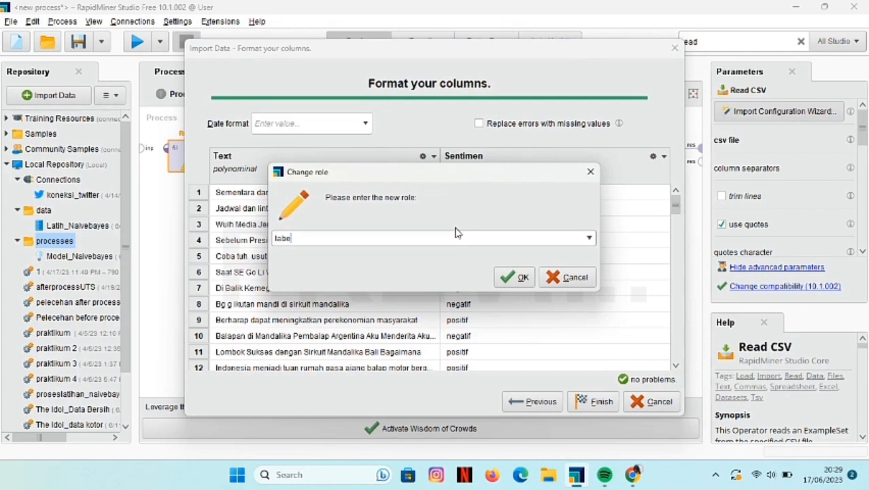
left_click(515, 276)
left_click(593, 401)
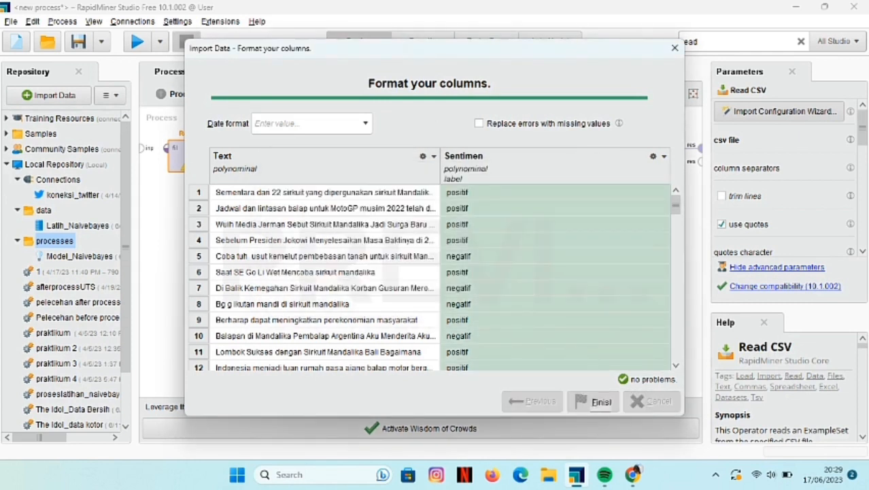
Run the process and examine the imported rows with the Text column widened, returning to the design.
left_click(136, 42)
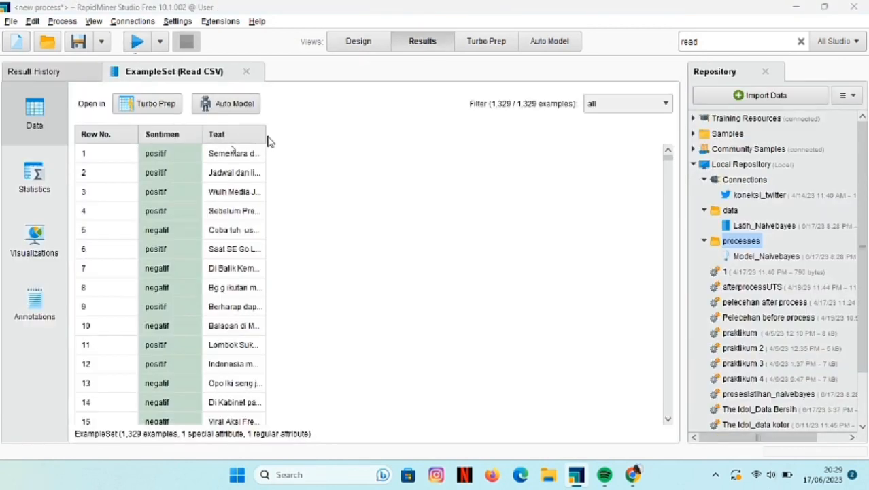
left_click_drag(265, 136, 635, 162)
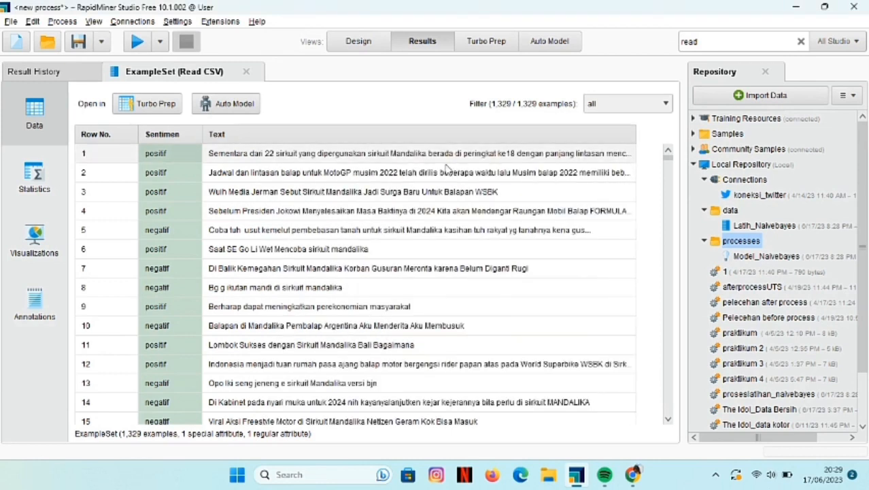
left_click(356, 41)
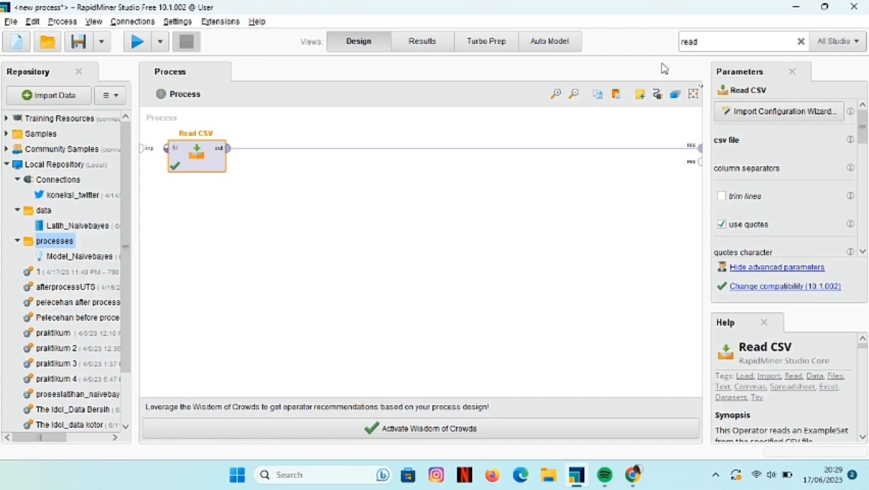
Insert a Filter Examples operator between Read CSV and the first result port.
left_click(801, 41)
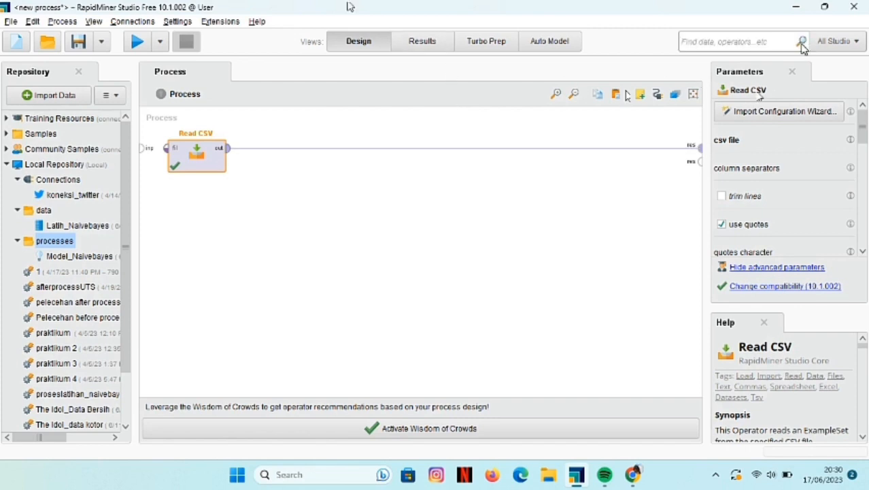
type("f")
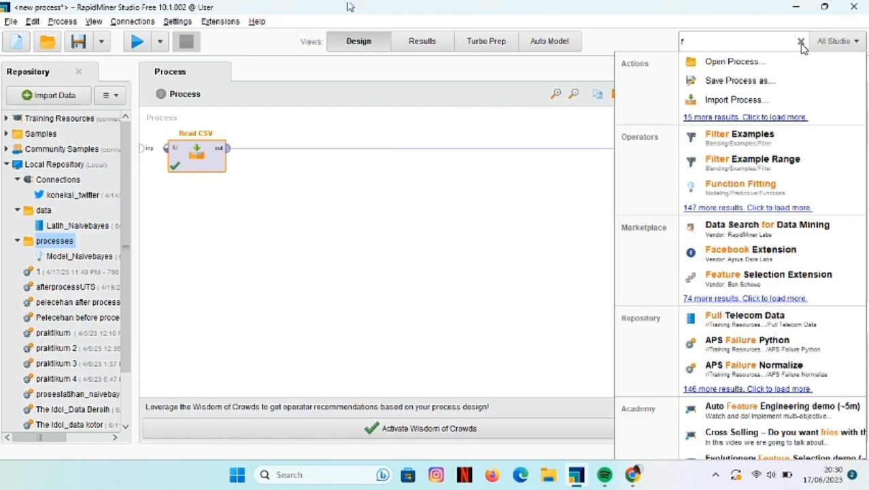
left_click_drag(693, 119, 281, 166)
left_click_drag(229, 150, 256, 156)
left_click_drag(314, 151, 696, 148)
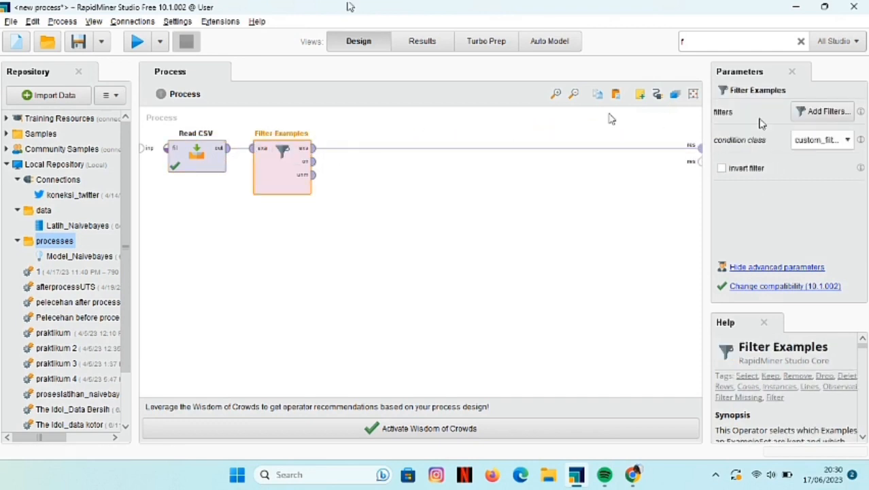
Set the Filter Examples condition to Sentimen is missing, and run the process before returning to the design.
left_click(814, 117)
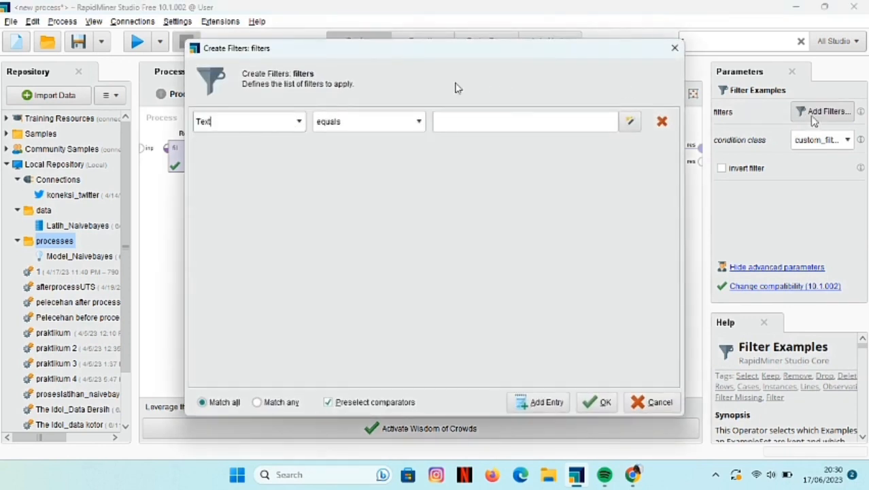
left_click(299, 123)
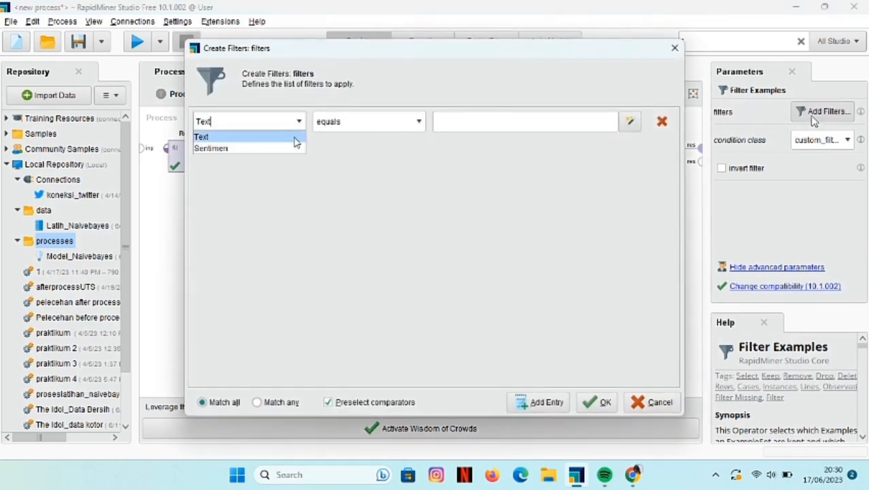
left_click(296, 149)
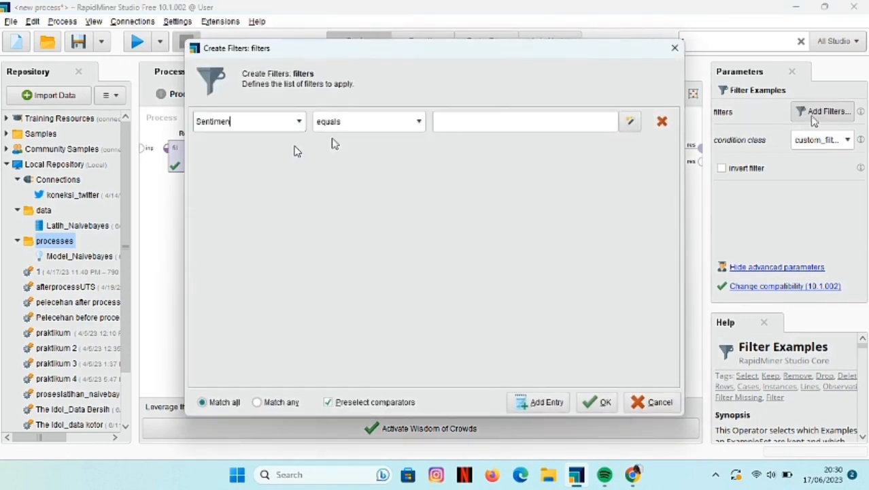
left_click(416, 126)
scroll(374, 175, "down", 1)
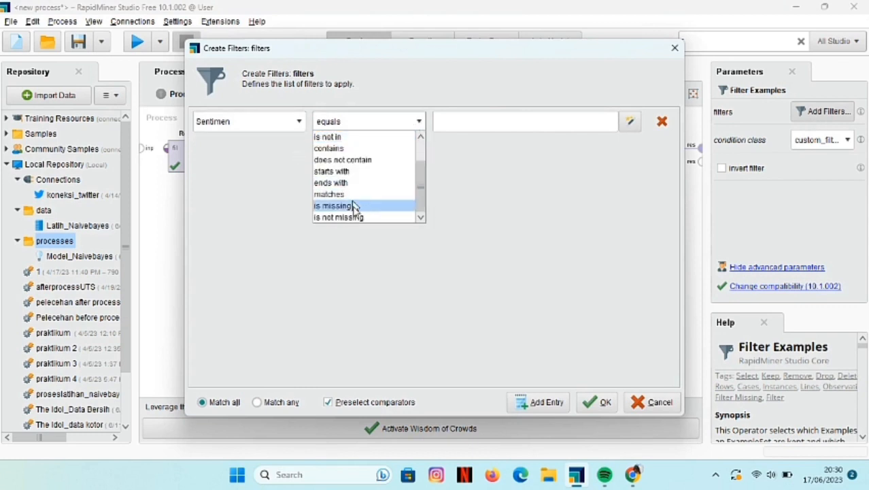
left_click(352, 205)
left_click(589, 408)
left_click(137, 42)
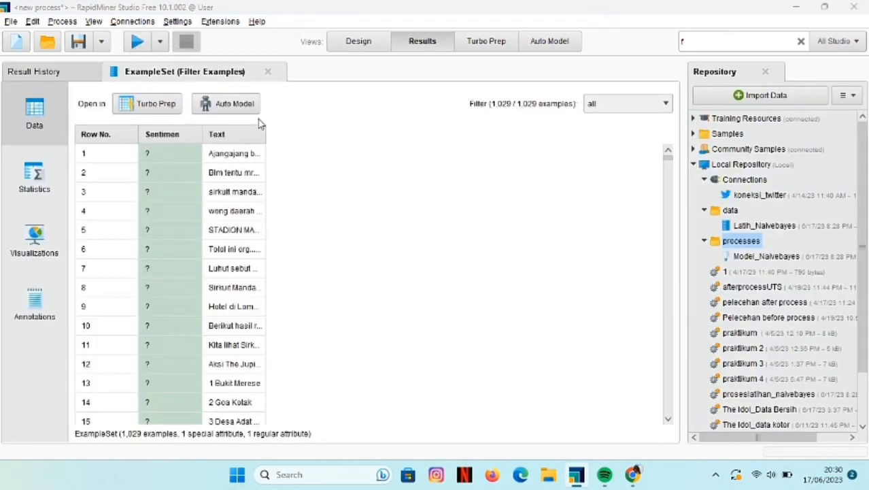
left_click(376, 47)
Add a Nominal to Text operator and connect it between Filter Examples and the first result port.
left_click(801, 42)
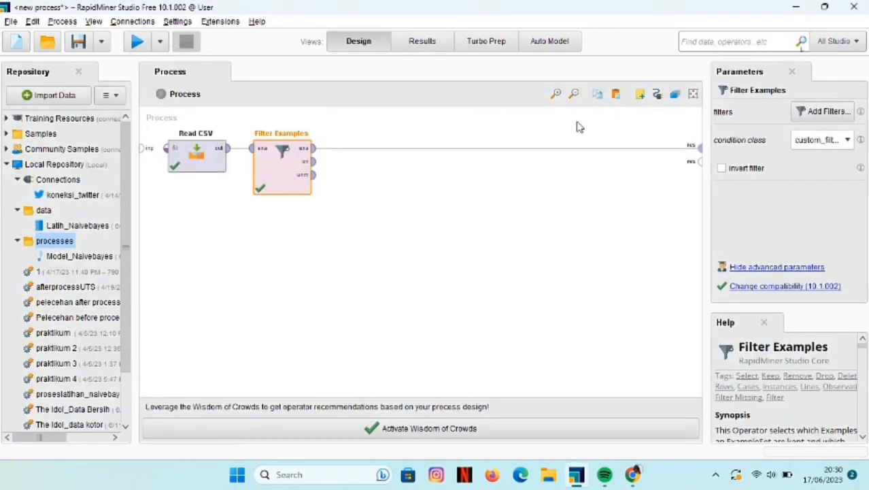
type("nom")
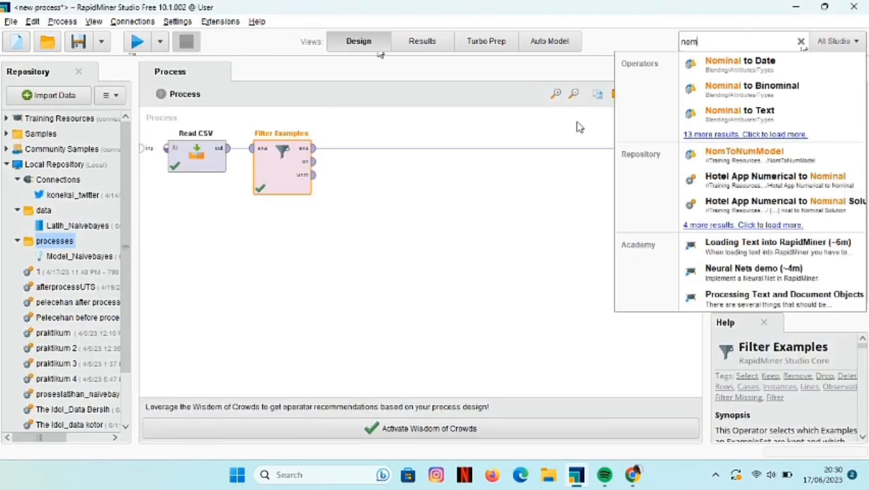
left_click_drag(739, 111, 371, 156)
left_click(314, 148)
left_click(338, 149)
left_click(399, 149)
left_click(701, 148)
Insert a Process Documents from Data operator between Nominal to Text and the first result port.
left_click(800, 42)
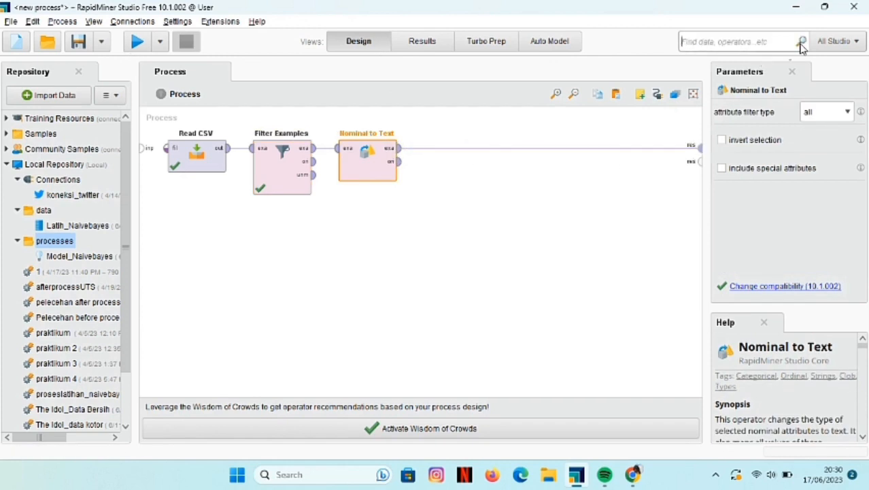
type("pr")
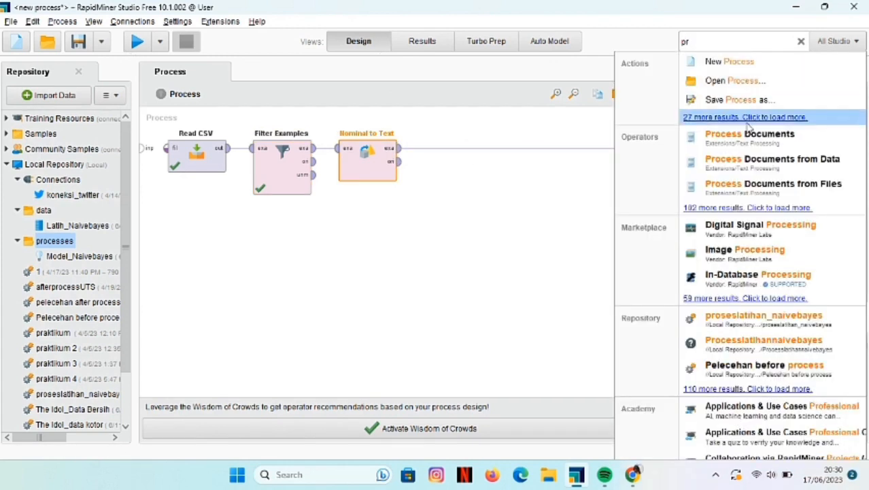
left_click_drag(754, 162, 452, 162)
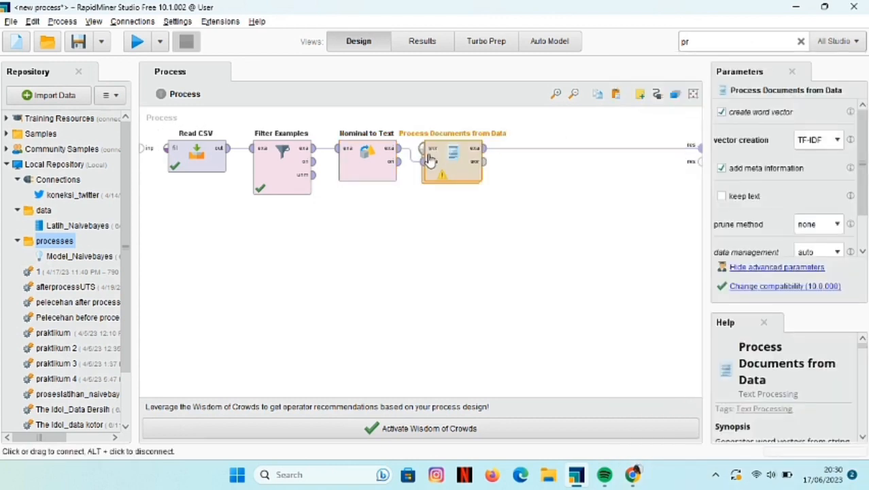
Add a Tokenize operator inside Process Documents from Data and connect it between the subprocess's document input and output.
double_click(458, 171)
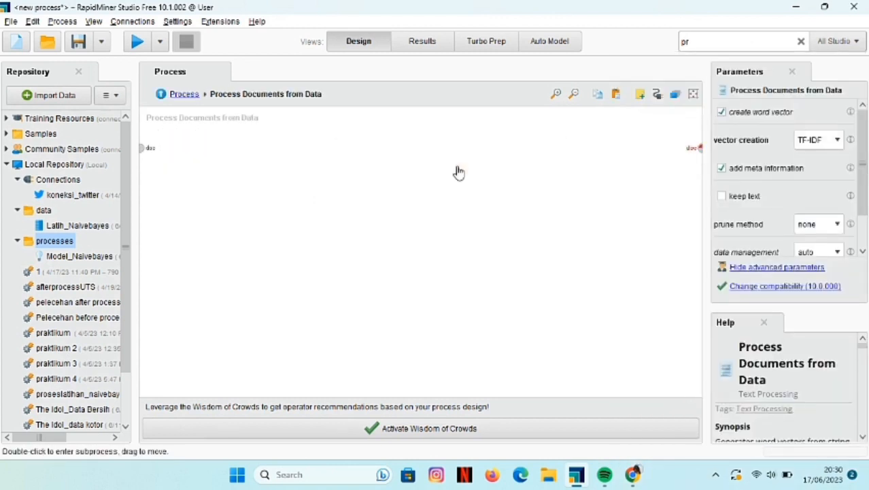
left_click(801, 41)
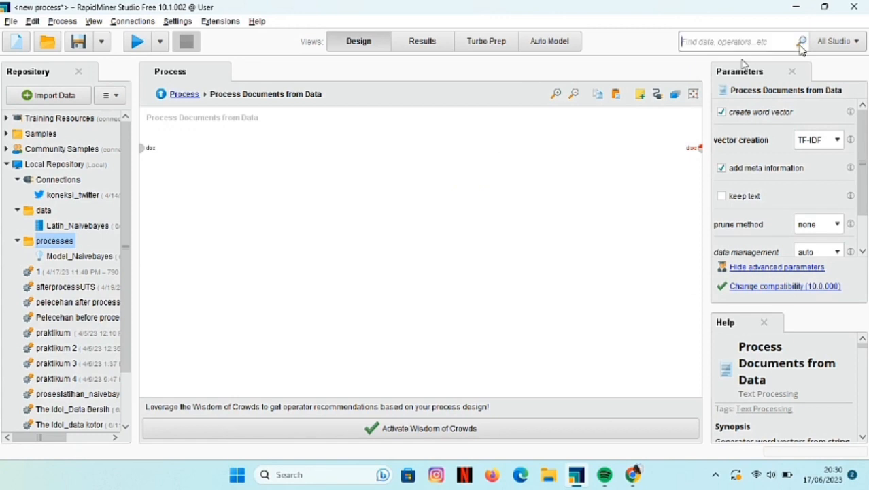
type("tok")
left_click_drag(782, 66, 190, 156)
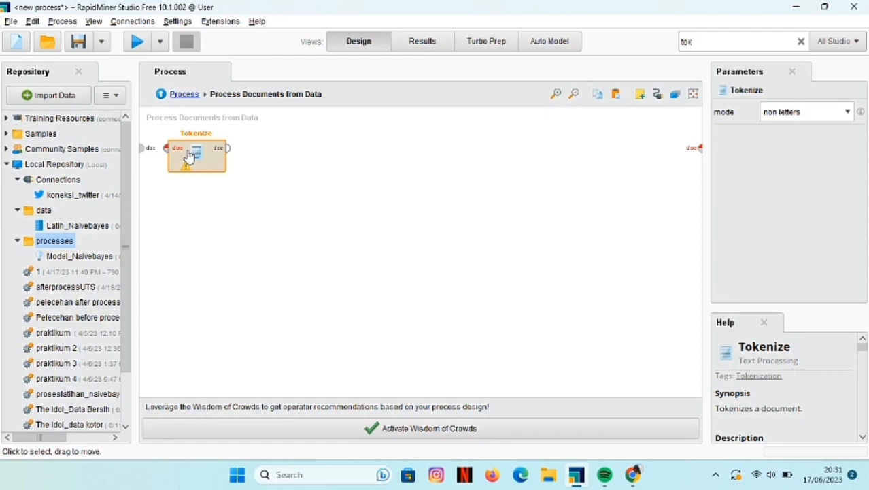
left_click_drag(142, 149, 166, 148)
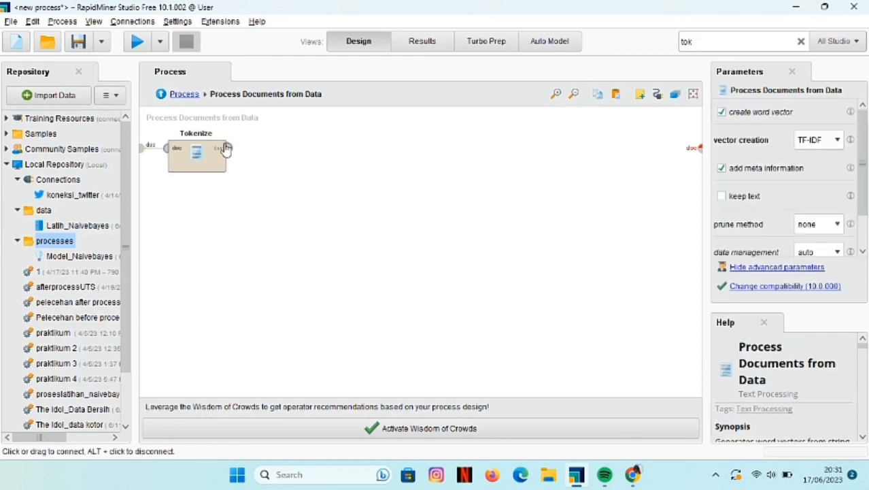
left_click_drag(230, 149, 699, 148)
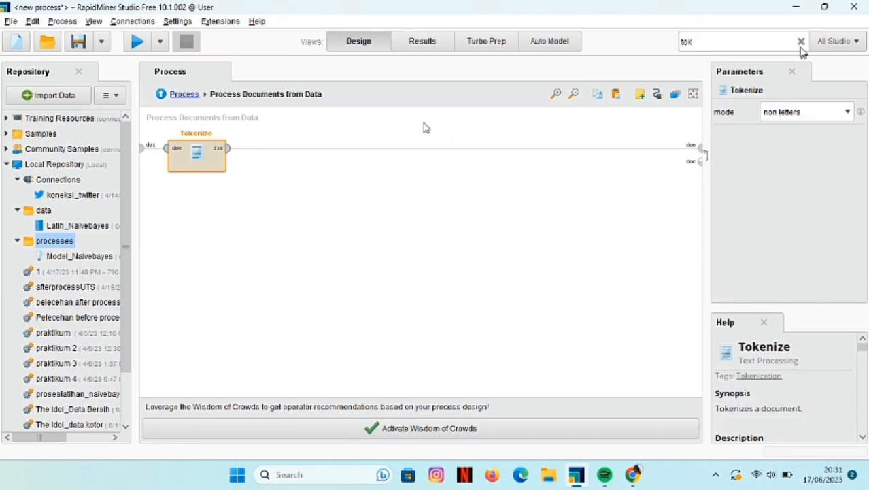
Run the process from inside Process Documents from Data and view the tokenized example set before returning to the design.
left_click(186, 97)
left_click(453, 164)
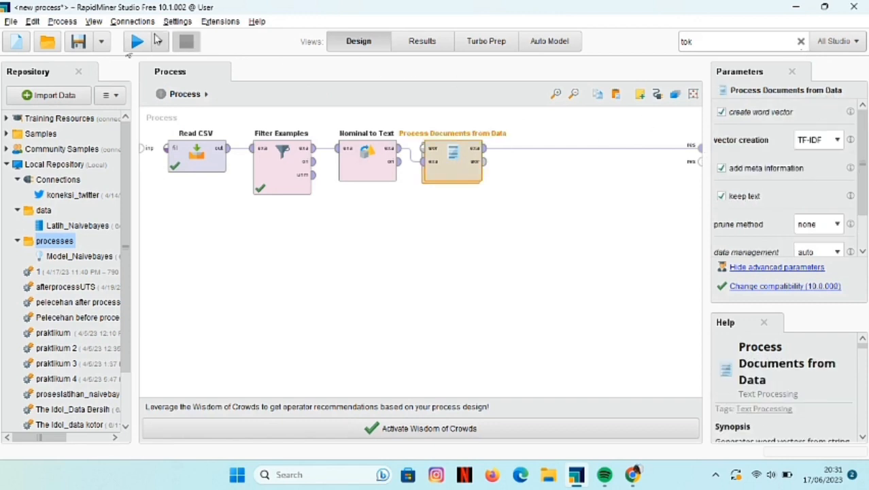
double_click(449, 165)
left_click(138, 47)
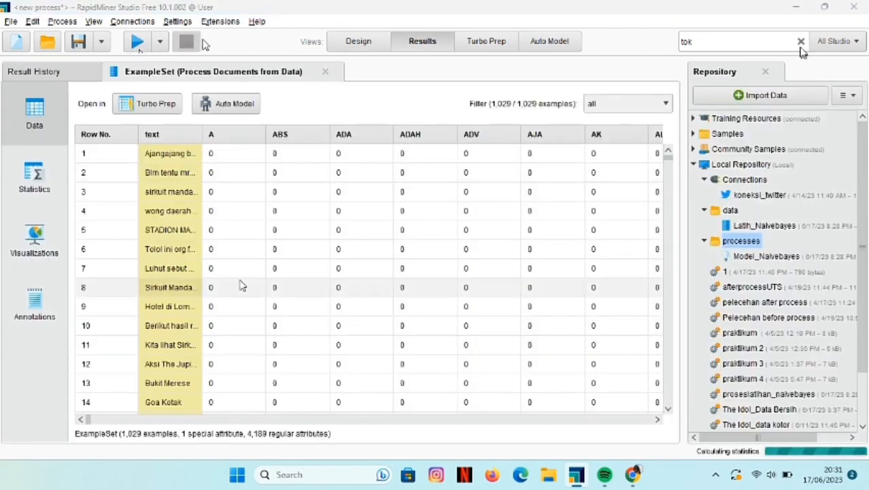
left_click_drag(242, 287, 368, 286)
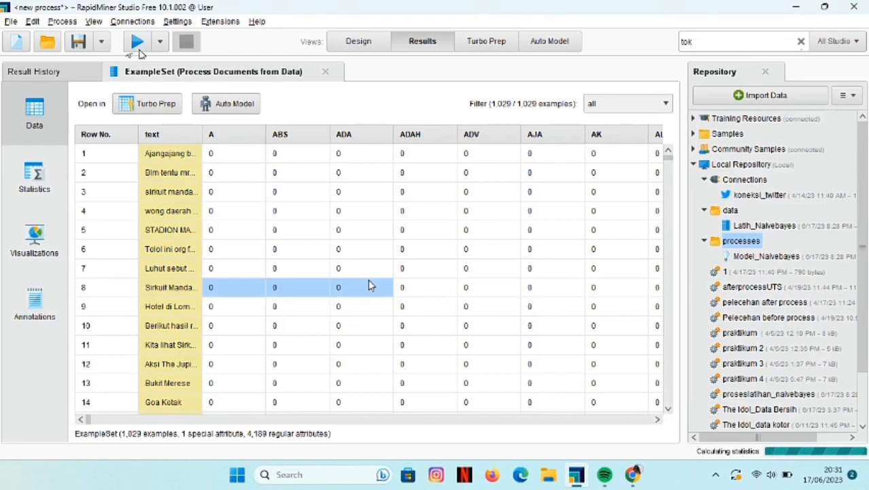
left_click(378, 49)
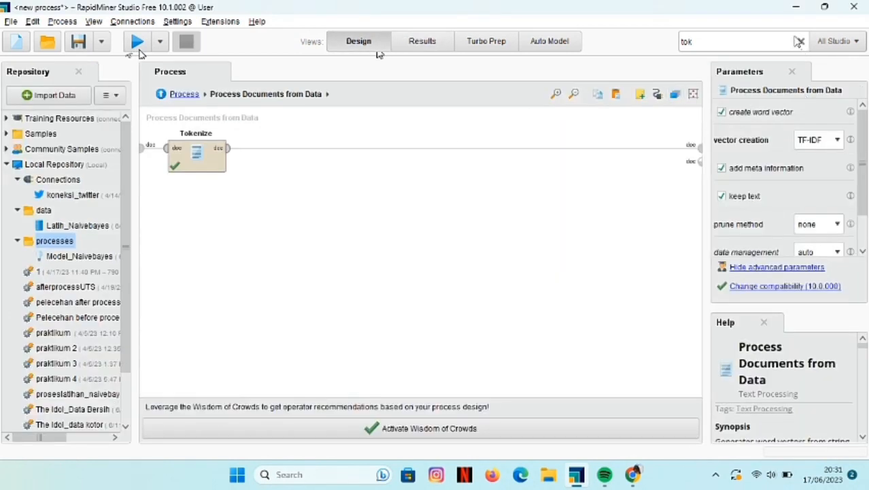
Add a Transform Cases operator between Tokenize and the document output, and run the process before returning to the design.
left_click(800, 42)
type("tr")
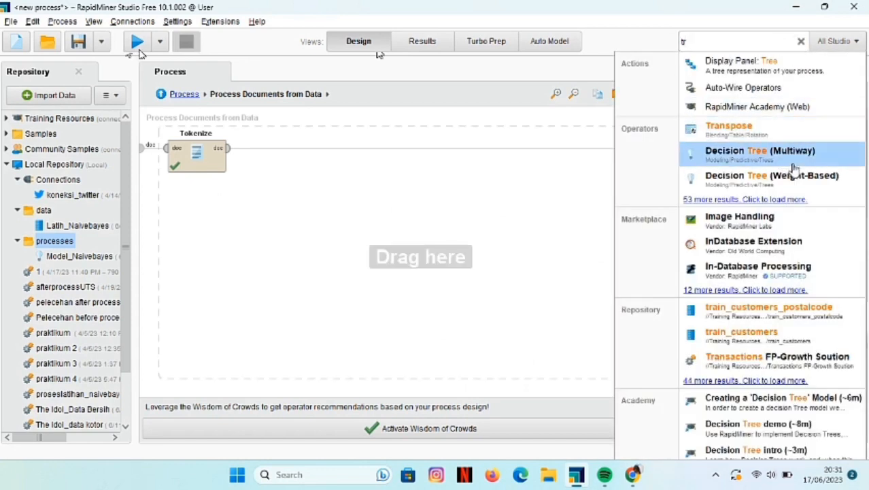
type("an")
left_click_drag(763, 87, 282, 165)
left_click_drag(229, 148, 252, 150)
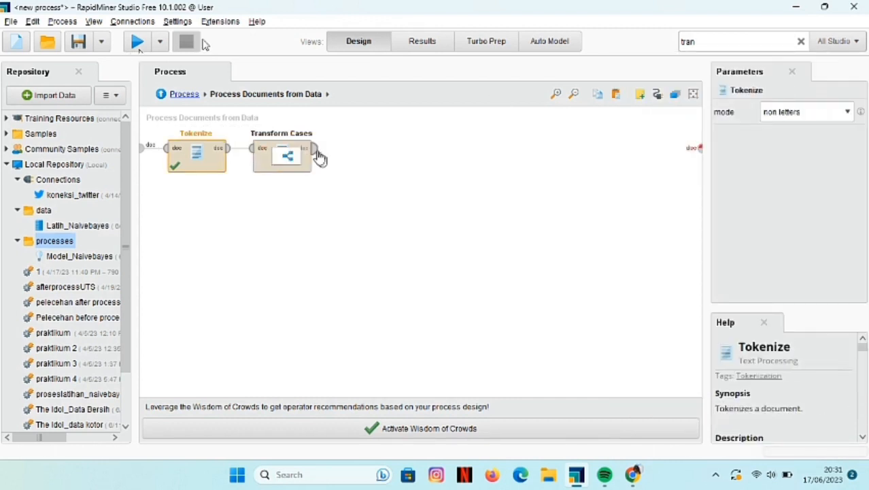
left_click(314, 148)
left_click(698, 148)
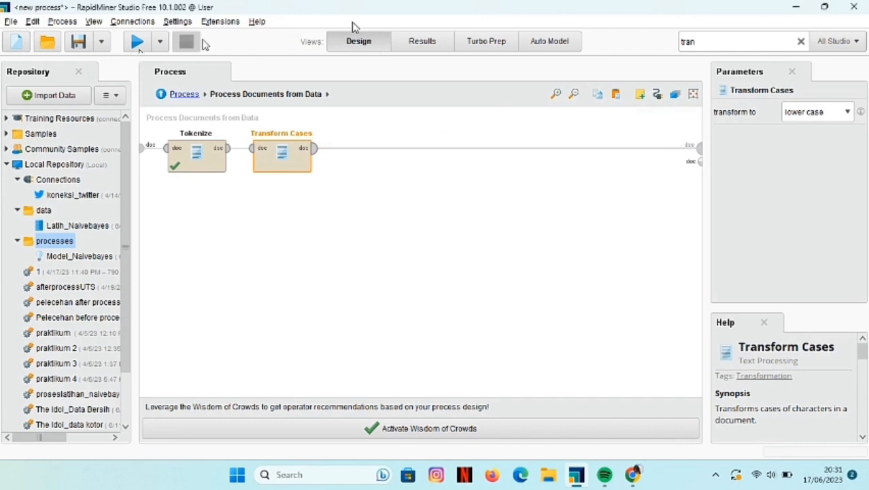
left_click(137, 43)
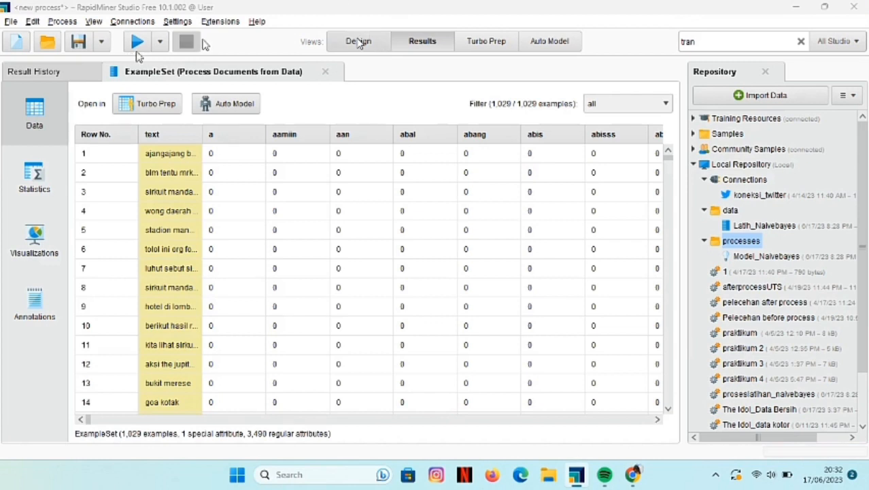
left_click(358, 41)
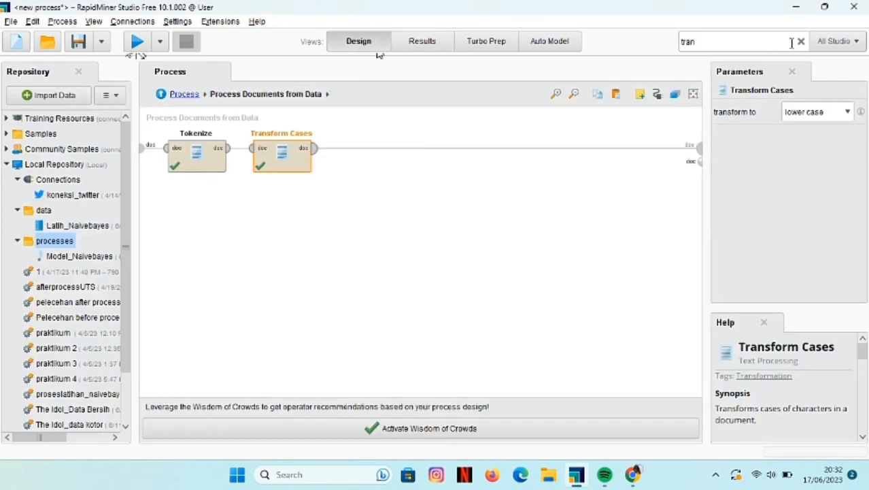
Add a Filter Stopwords (Dictionary) operator and connect it between Transform Cases and the first document output.
left_click(800, 42)
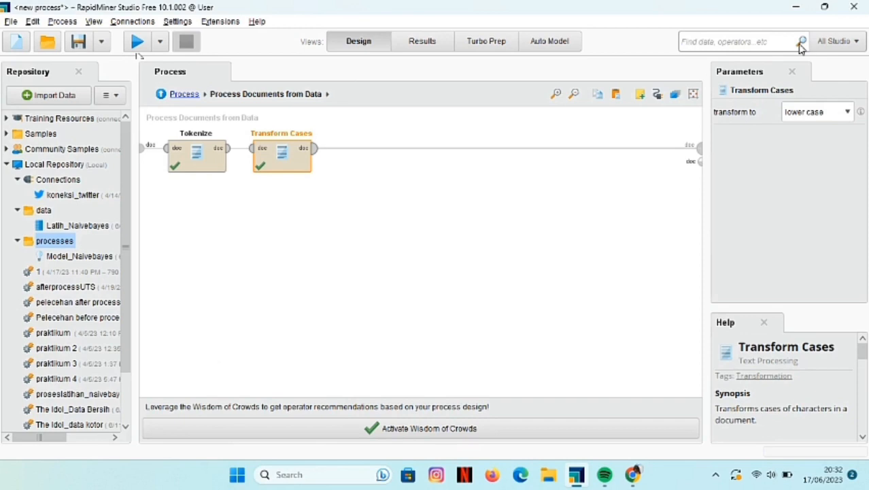
type("filter")
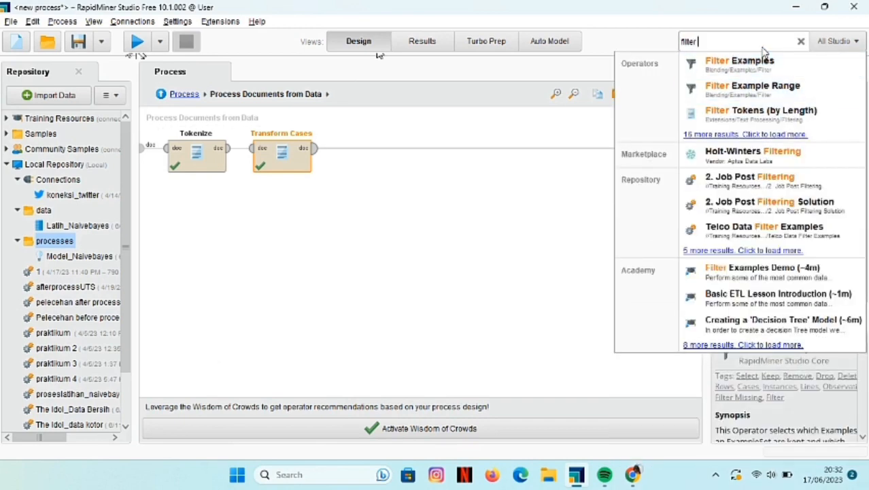
type(" st")
left_click_drag(778, 62, 780, 64)
left_click_drag(714, 63, 338, 148)
left_click(315, 151)
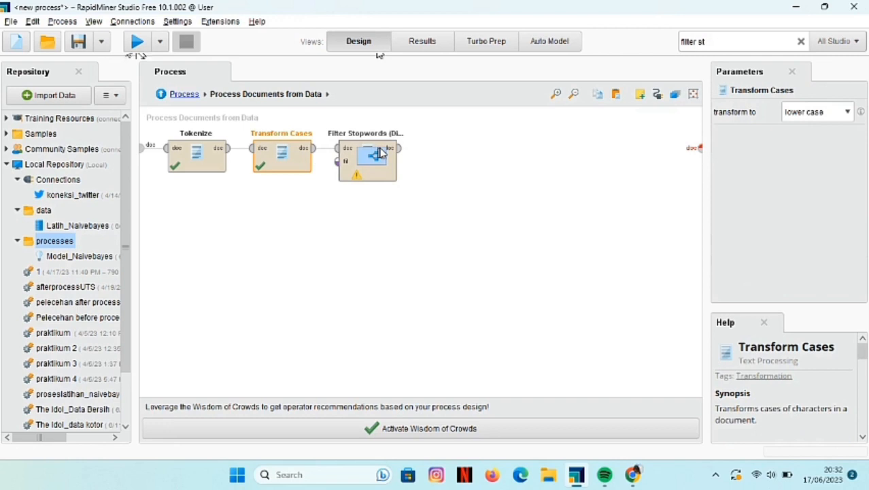
left_click(400, 148)
left_click(693, 147)
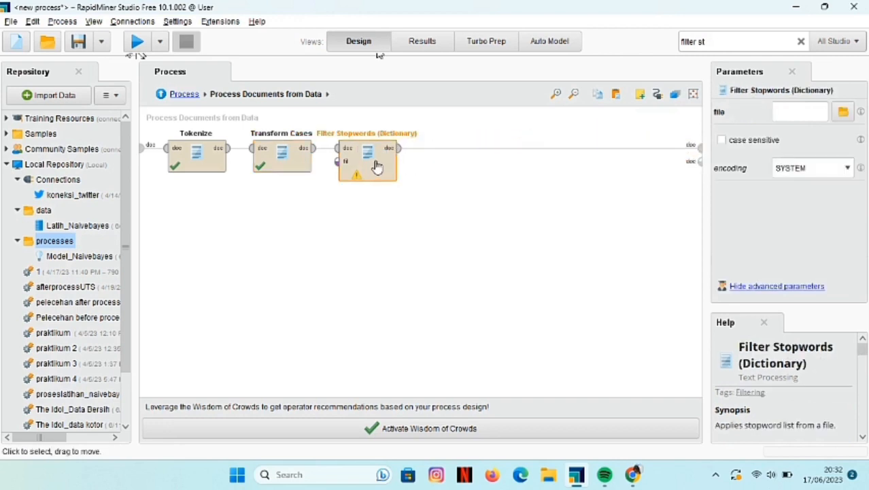
Load stopwordbahasa.csv as the stopword dictionary file, and run the process before returning to the design.
left_click(843, 113)
left_click(381, 221)
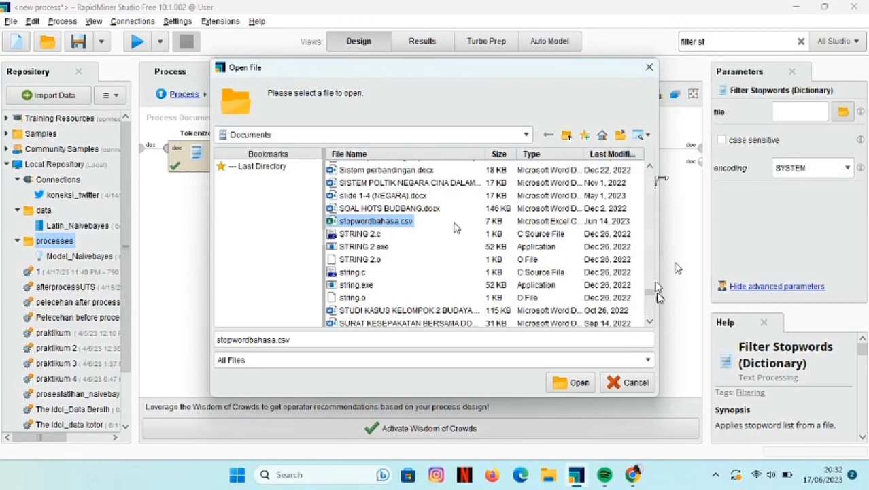
left_click(563, 383)
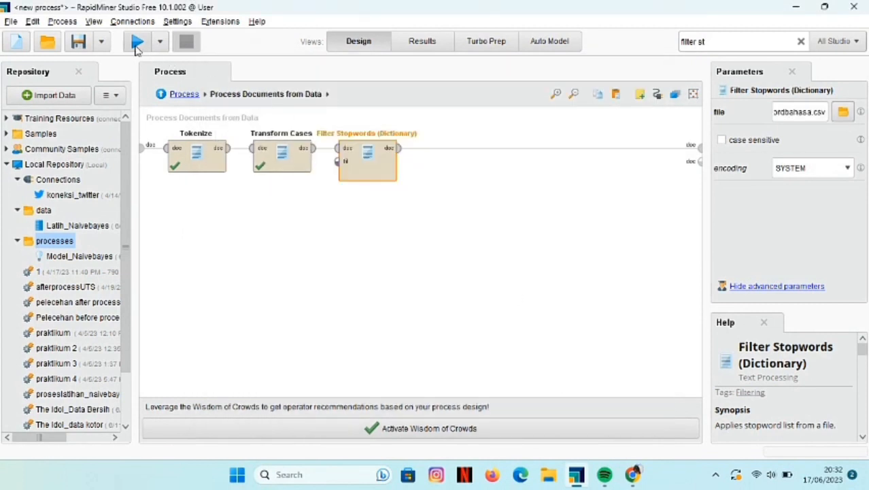
left_click(136, 45)
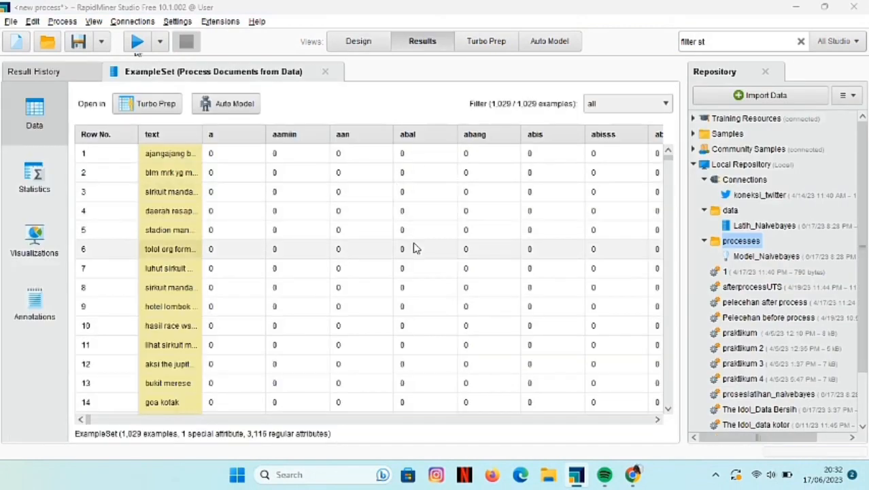
left_click(356, 42)
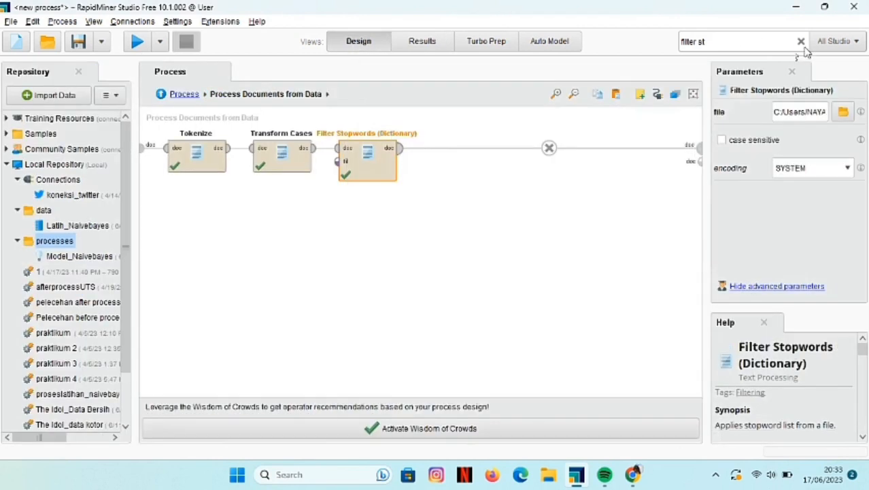
Insert a Filter Tokens (by Length) operator between Filter Stopwords and the document output, and run the process.
left_click(765, 38)
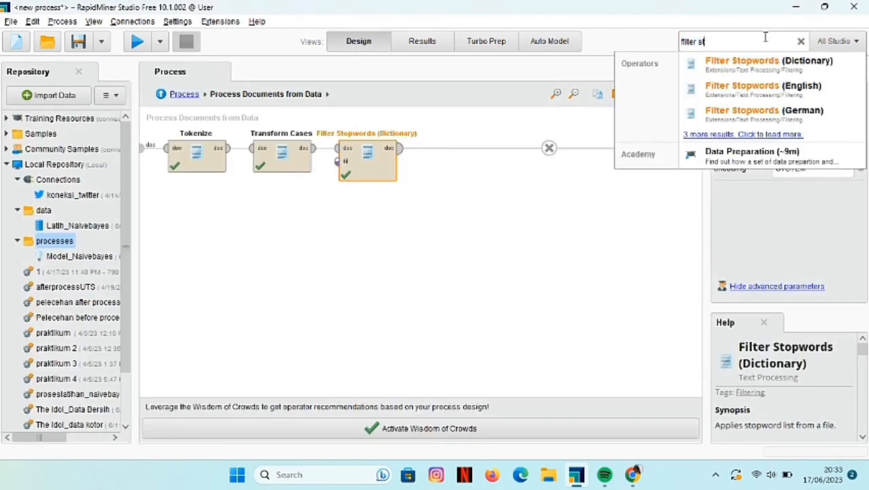
type("le")
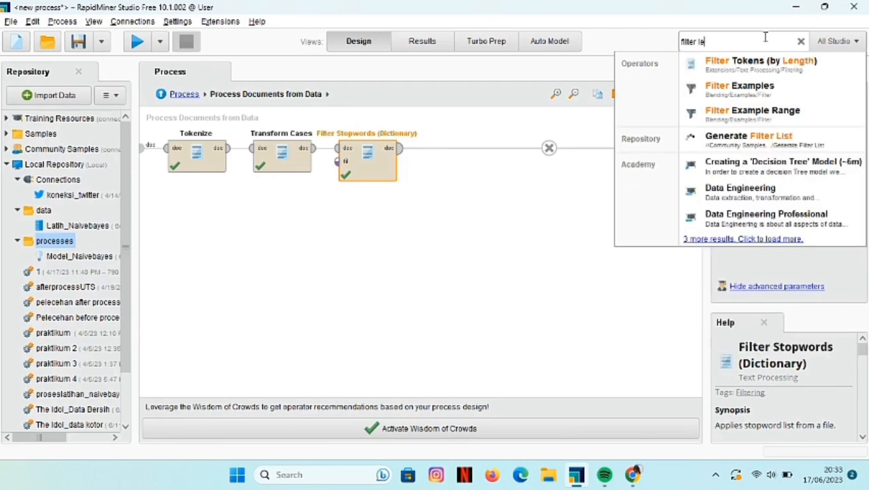
left_click_drag(765, 62, 468, 158)
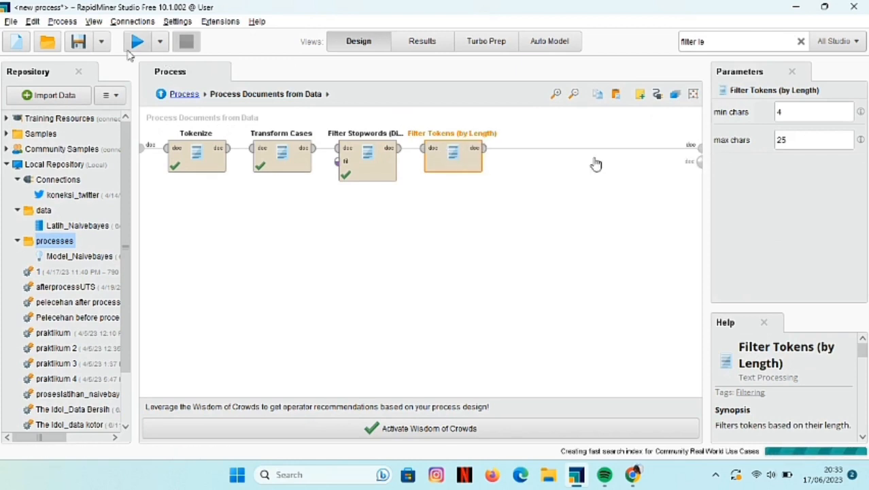
left_click(135, 44)
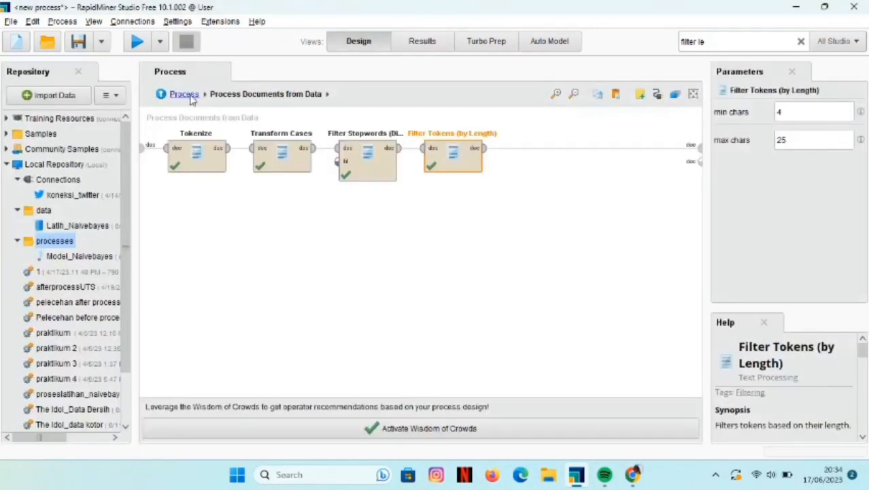
Return to the main process and add the Latih_Naivebayes data from the repository below Process Documents from Data.
left_click(184, 95)
left_click_drag(77, 225, 454, 219)
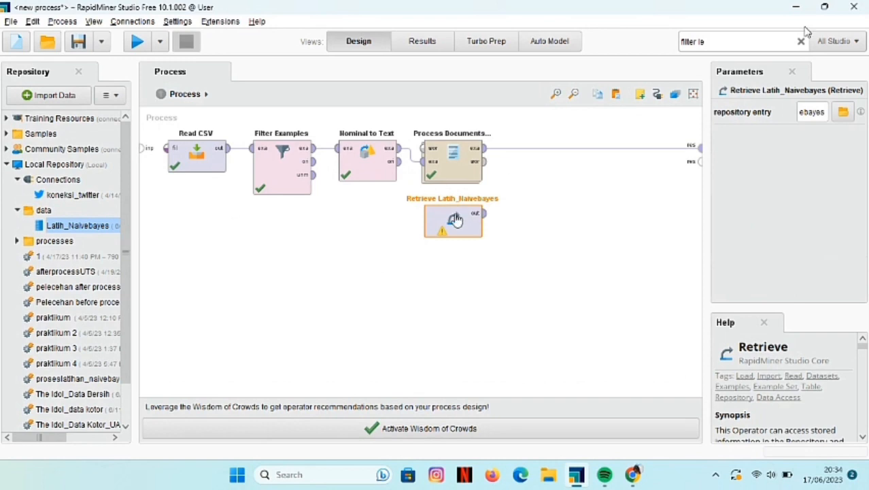
left_click(7, 165)
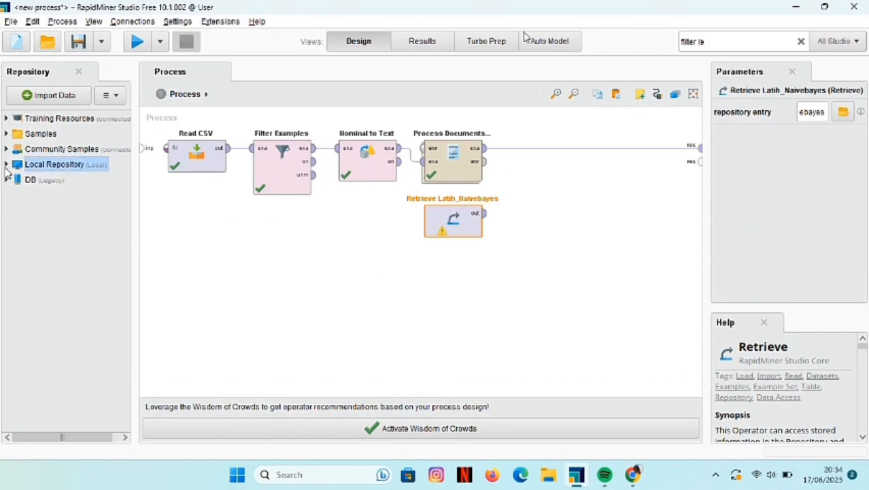
Insert a Union operator after Process Documents from Data and connect the retrieved Latih_Naivebayes data to its second input.
left_click(800, 42)
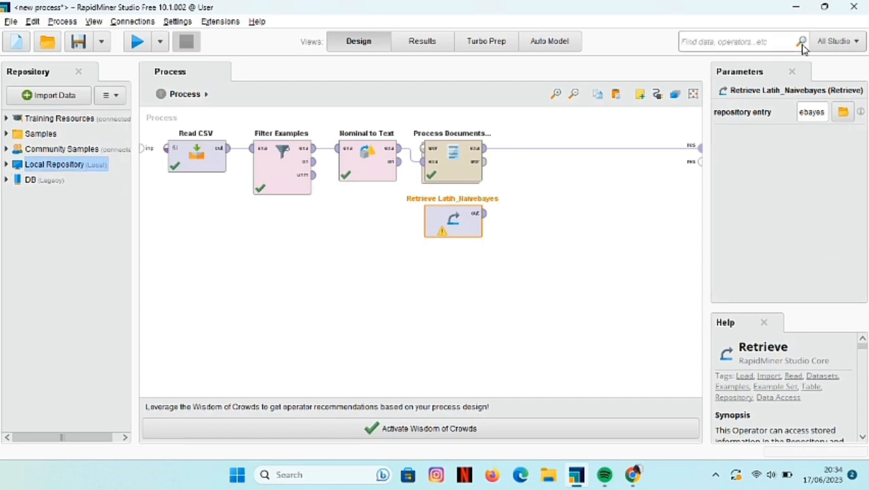
type("uni")
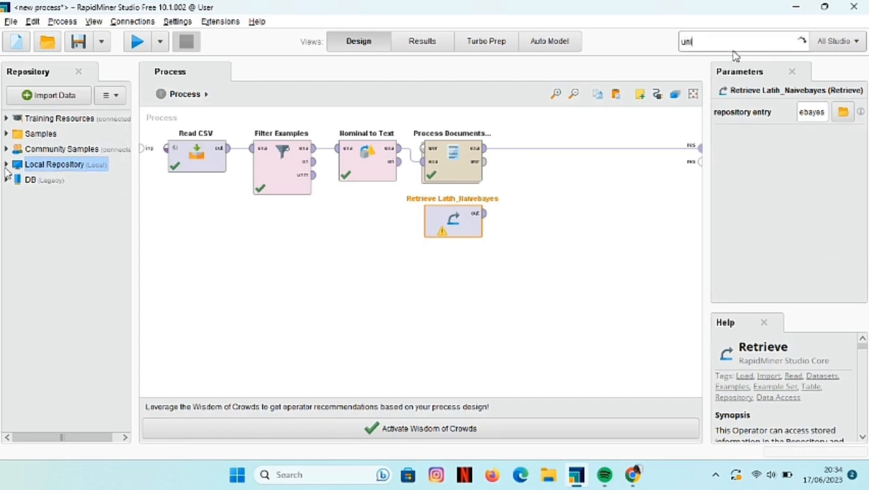
type("on")
left_click_drag(748, 67, 537, 152)
left_click_drag(489, 214, 508, 161)
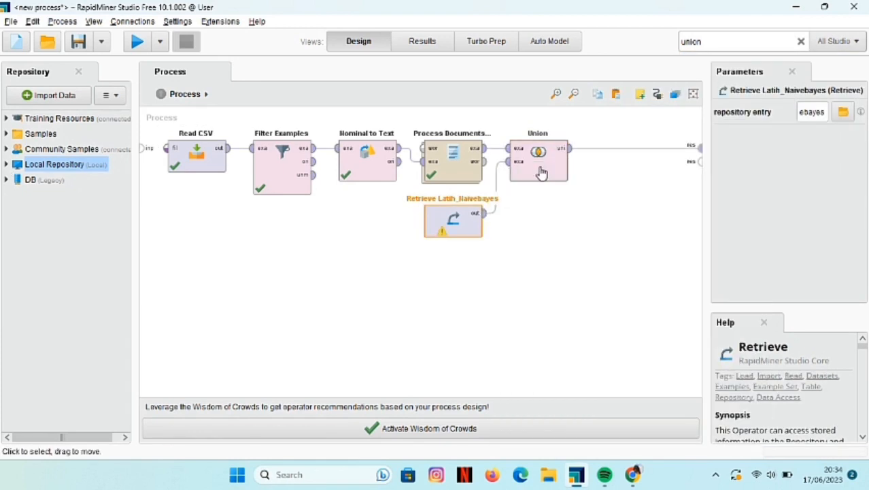
Insert a second Filter Examples operator after Union, with the filter condition Sentimen is missing.
left_click(801, 42)
type("filter")
left_click_drag(782, 63, 616, 167)
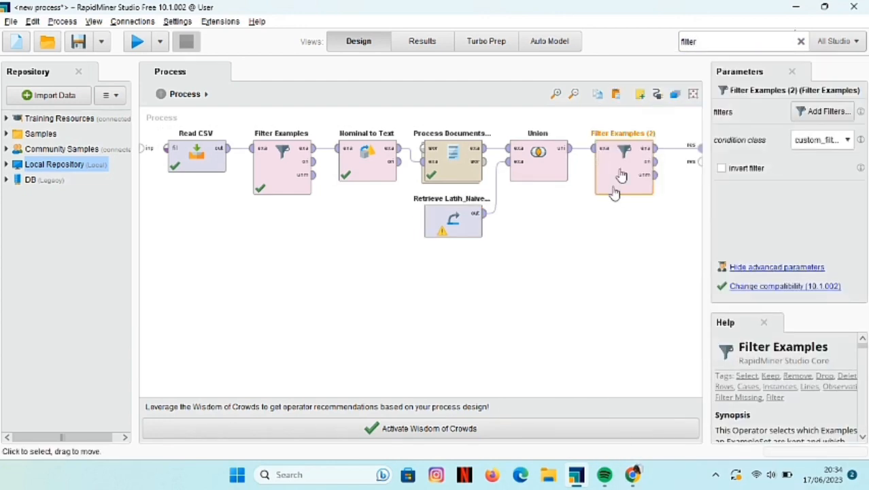
left_click(835, 116)
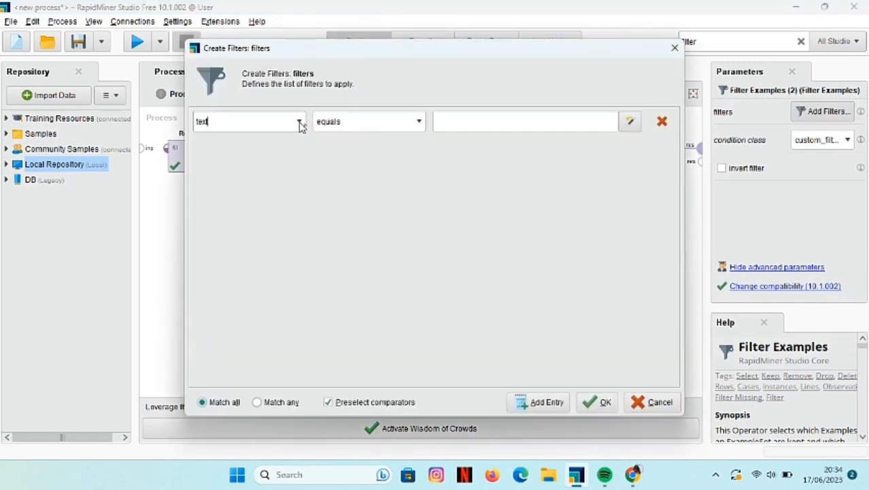
left_click(299, 123)
left_click(285, 149)
left_click(413, 122)
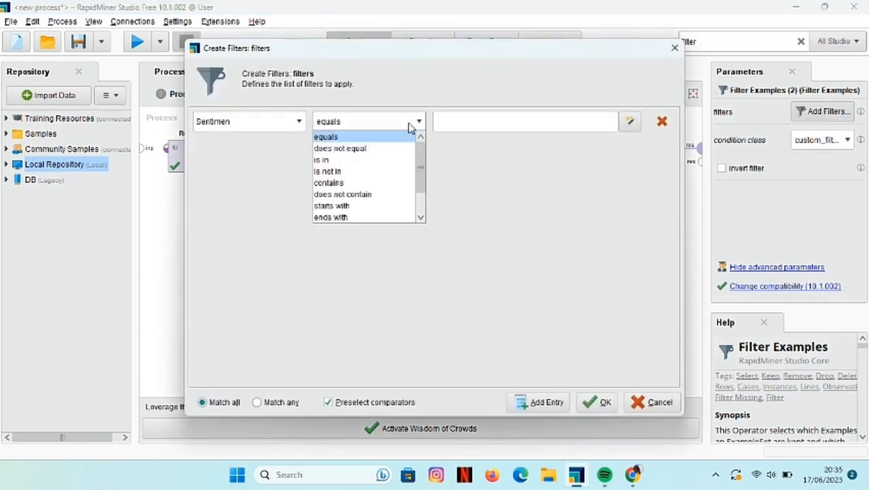
scroll(374, 201, "down", 1)
left_click(361, 206)
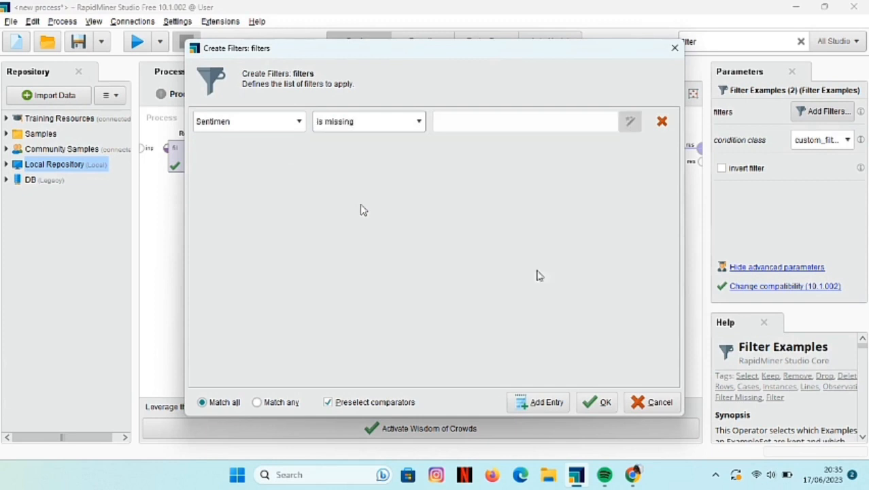
left_click(599, 402)
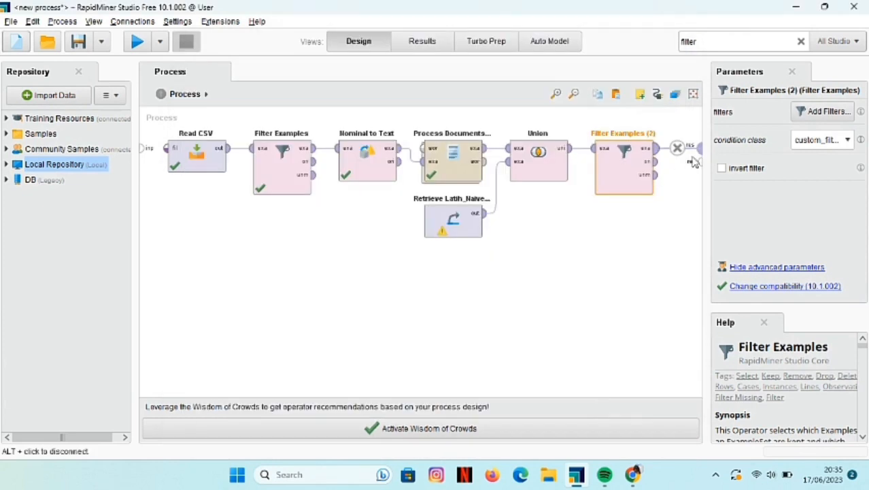
Add a Replace Missing Values operator and connect the second Filter Examples output to its example input.
left_click(801, 42)
left_click(739, 41)
type("repl")
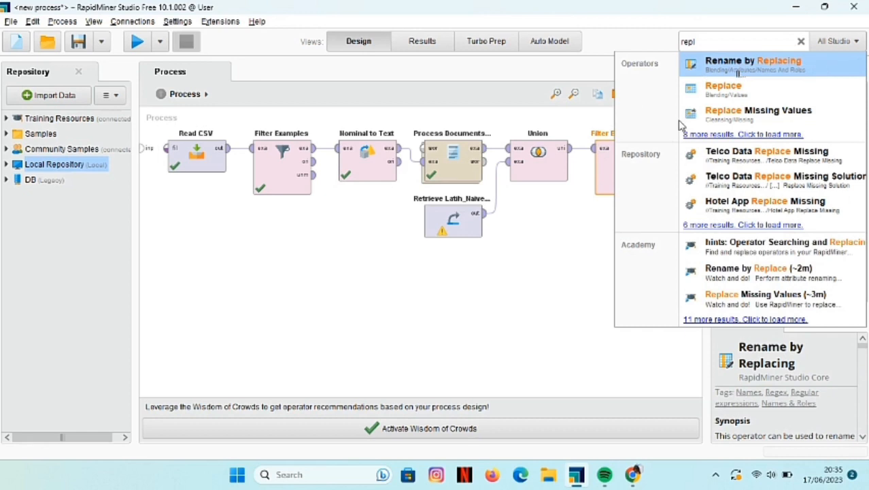
left_click_drag(722, 121, 685, 148)
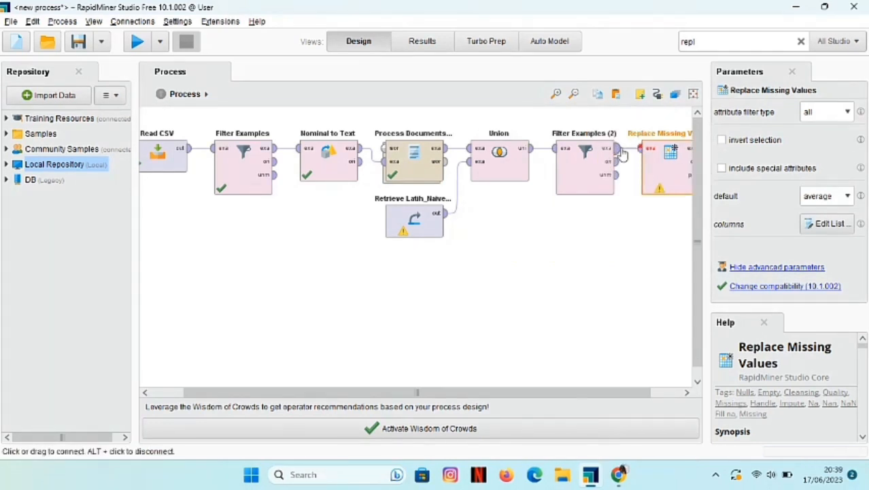
left_click(616, 149)
left_click(638, 149)
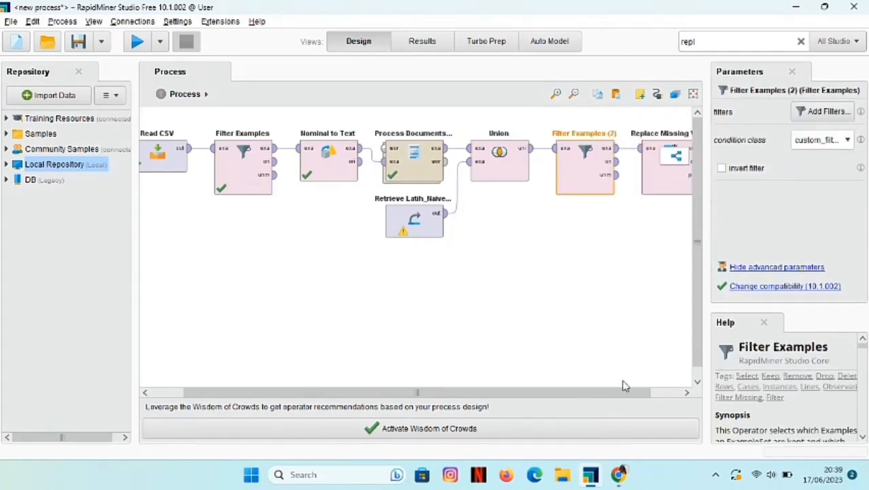
scroll(629, 391, "right", 2)
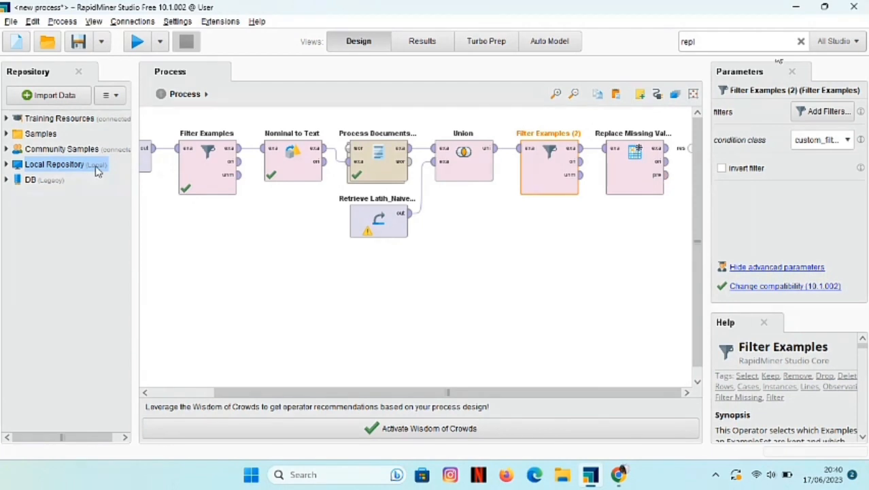
Add the Model_Naivebayes model from the local repository's processes folder below Replace Missing Values.
left_click(7, 165)
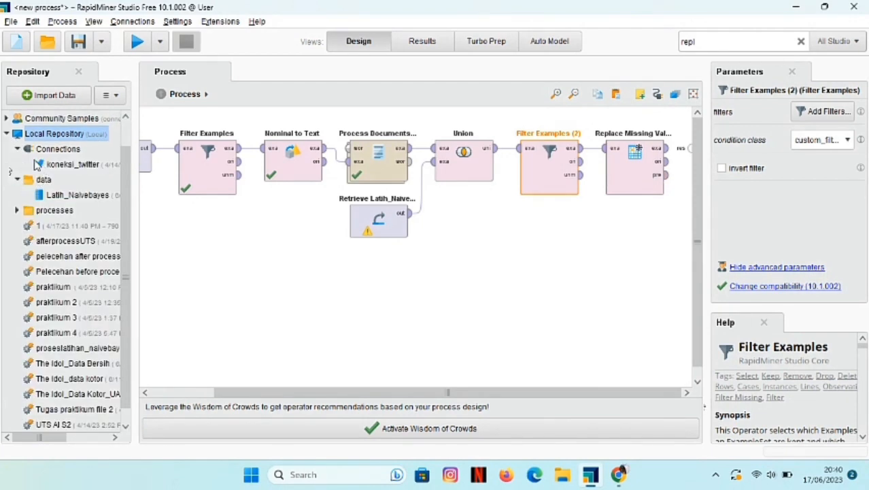
left_click(17, 210)
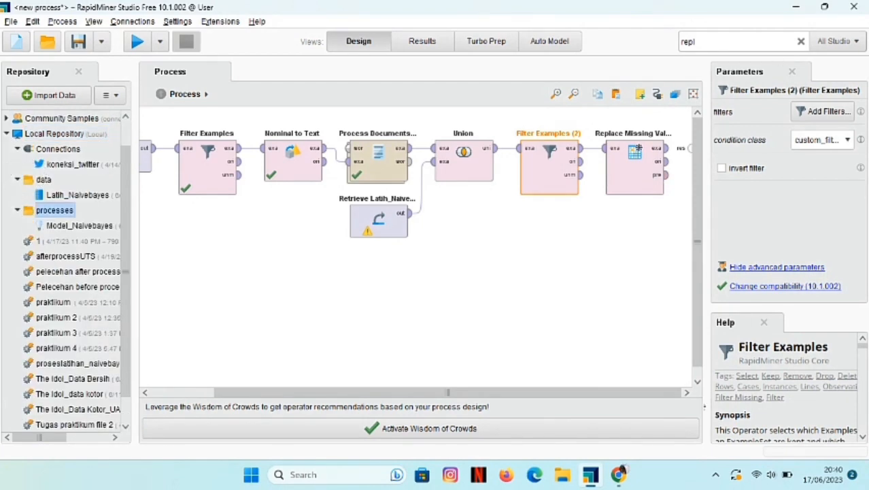
left_click_drag(71, 232, 638, 219)
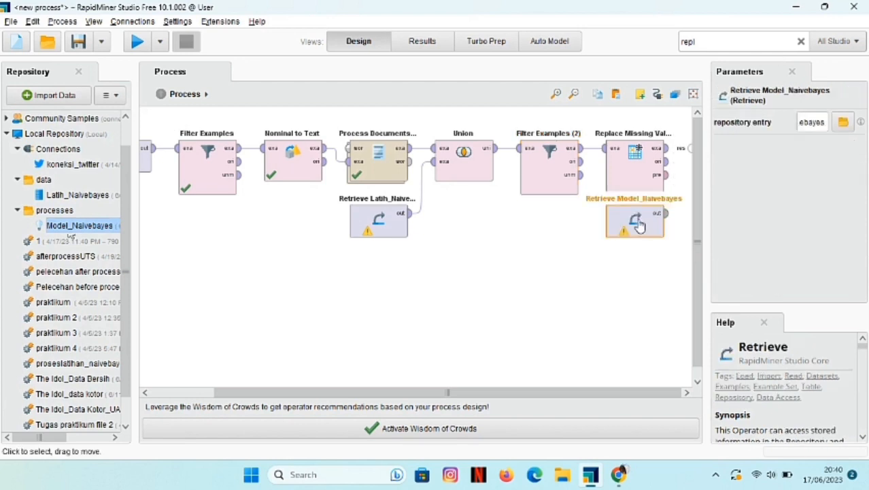
Find the Apply Model operator and place it after Replace Missing Values.
scroll(542, 255, "down", 1)
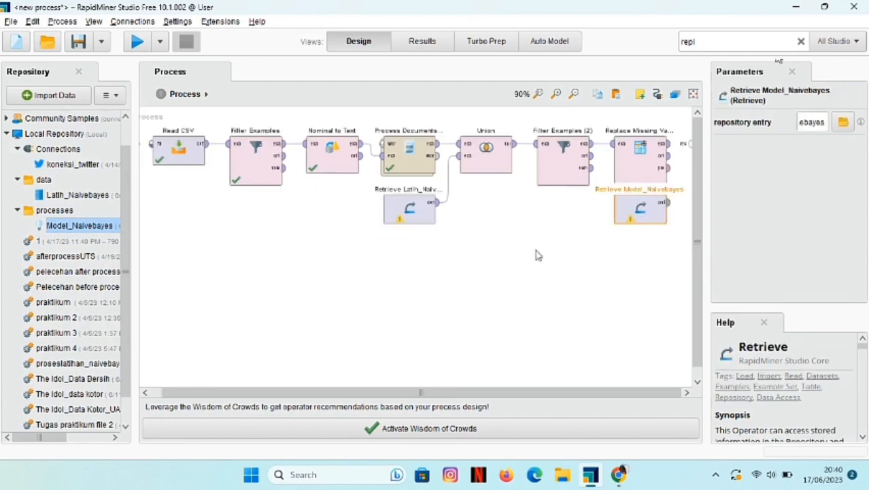
scroll(538, 254, "down", 1)
left_click(801, 41)
type("aoc")
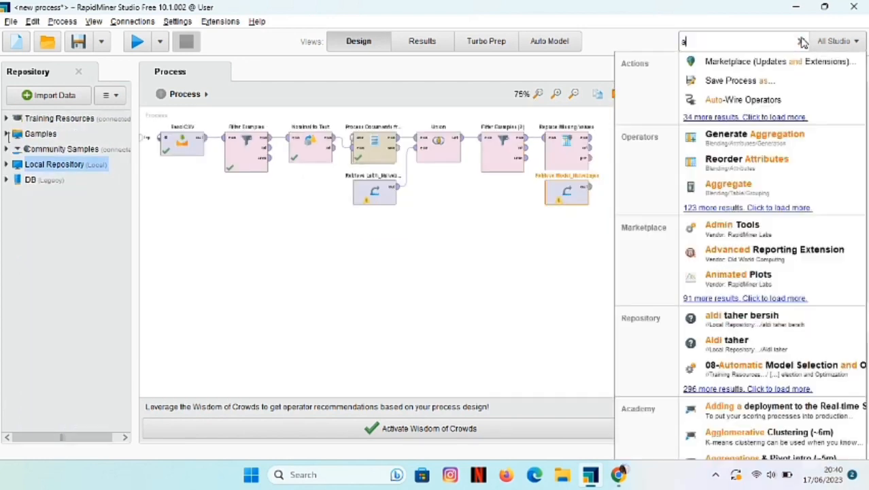
key("BackSpace")
key("BackSpace")
type("ppl")
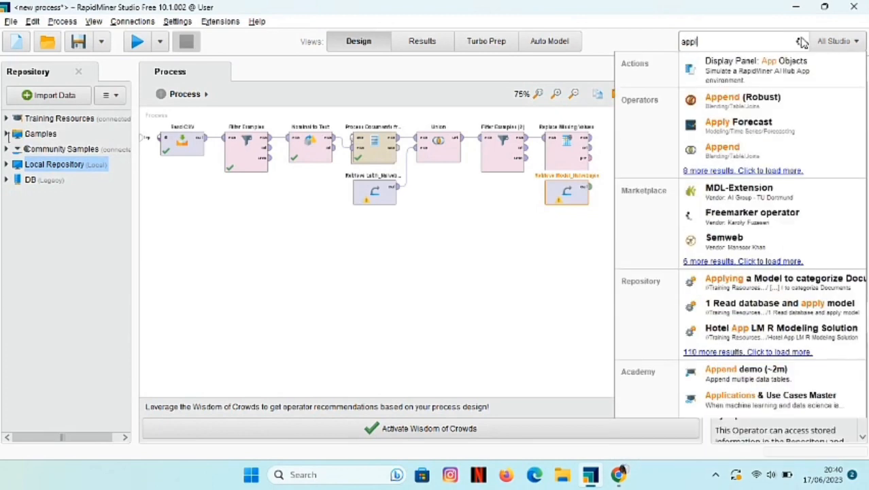
type("y mo")
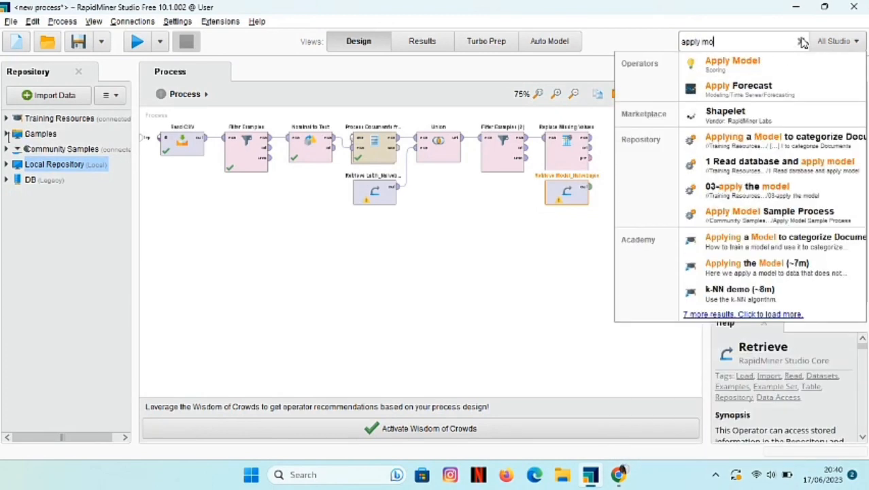
left_click_drag(780, 63, 615, 151)
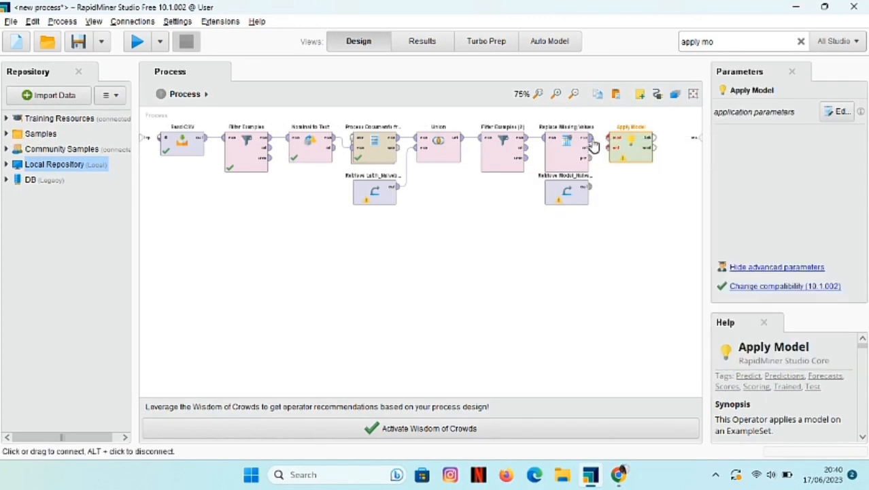
Connect Replace Missing Values and the retrieved model to Apply Model's unlabelled and model inputs, and its labelled output to the process result.
left_click(591, 139)
left_click(608, 150)
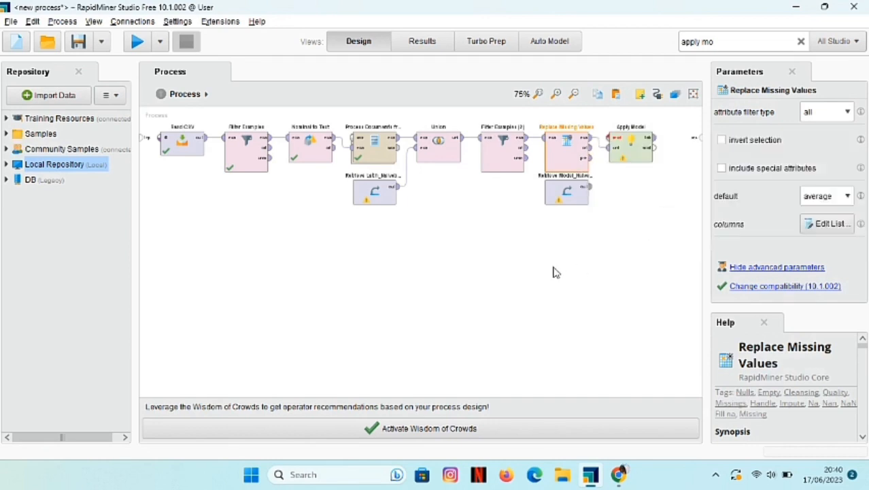
left_click(594, 194)
left_click(608, 139)
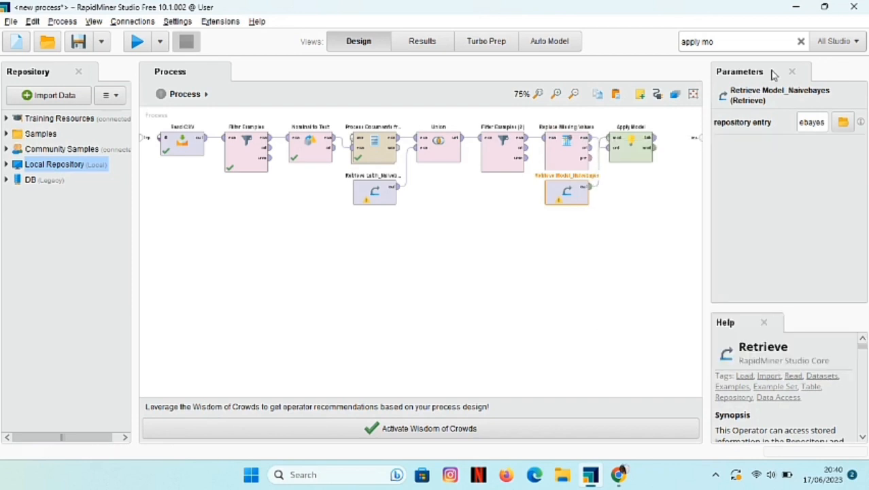
left_click(660, 142)
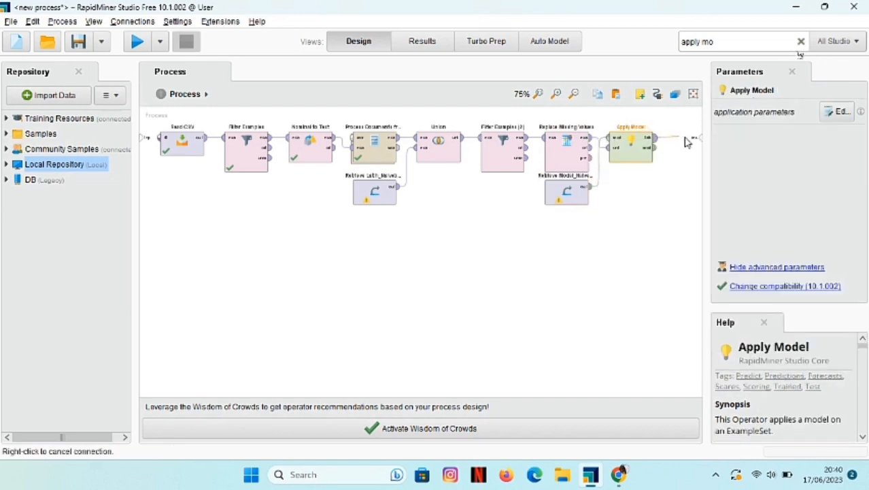
left_click(694, 140)
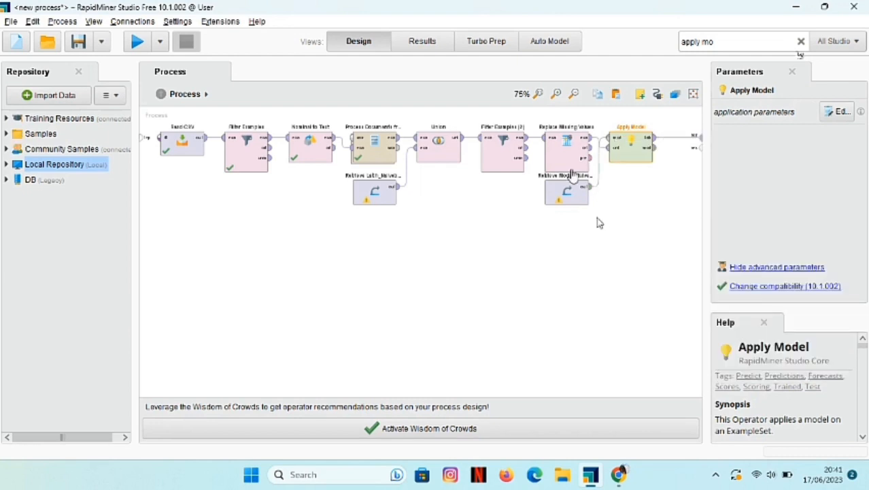
Run the process to view the predicted sentiment of the tweets, and return to the process design.
left_click(137, 42)
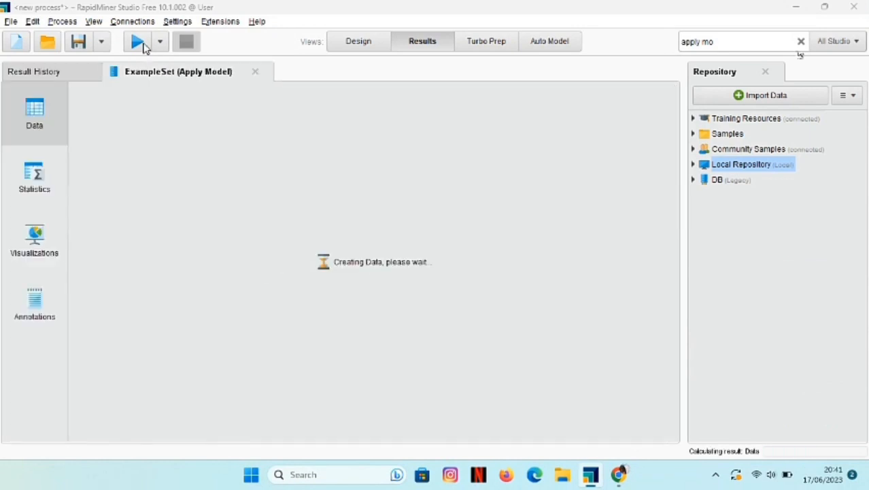
mouse_move(320, 135)
left_mouse_down()
mouse_move(259, 133)
mouse_move(326, 147)
left_mouse_up()
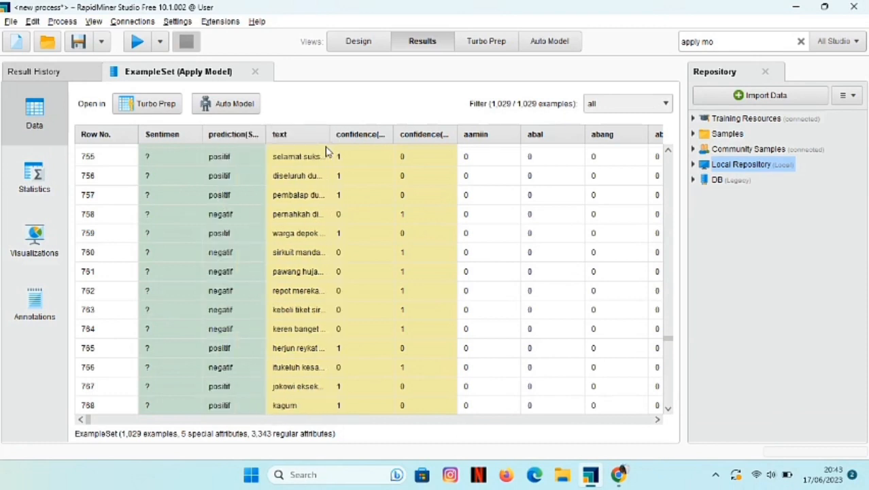
left_click(373, 40)
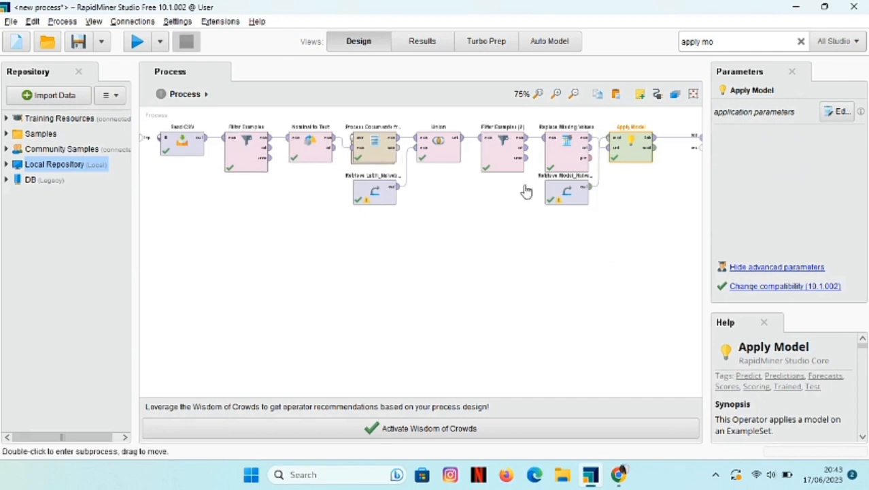
Insert a Write CSV operator after Apply Model, fed by the labelled output, and connect its file output to the process result.
left_click(801, 43)
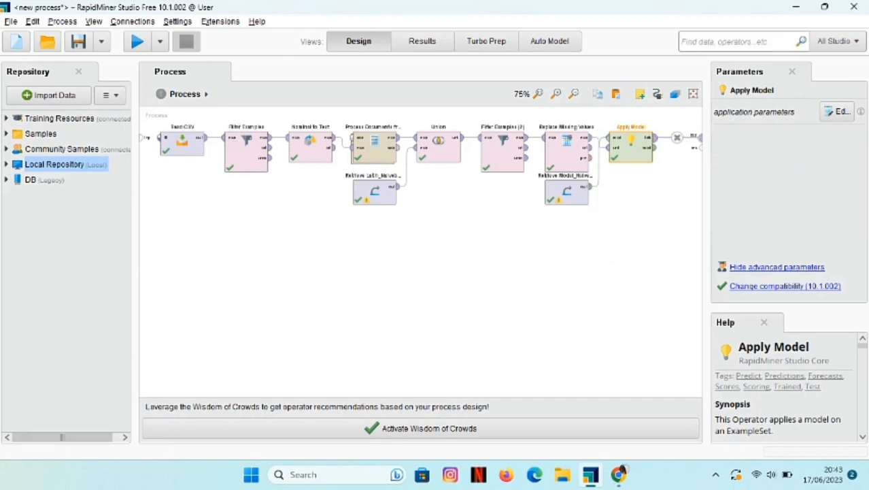
type("write")
left_click_drag(769, 65, 656, 185)
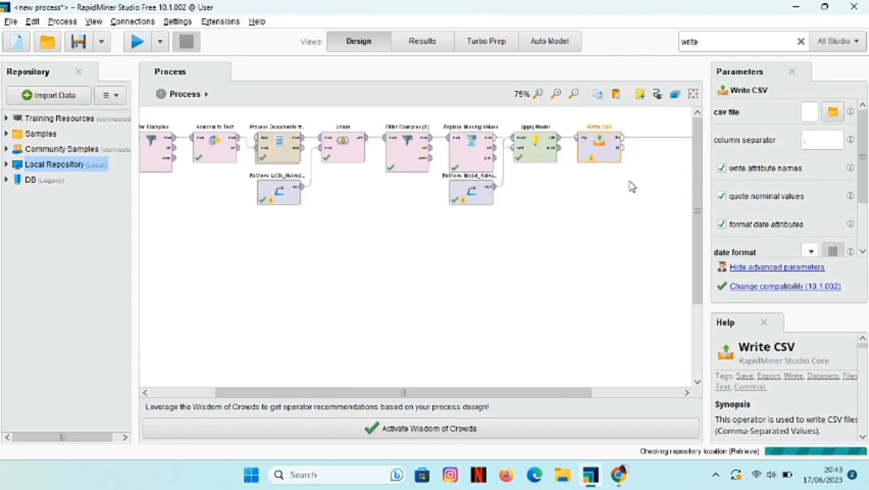
left_click(560, 140)
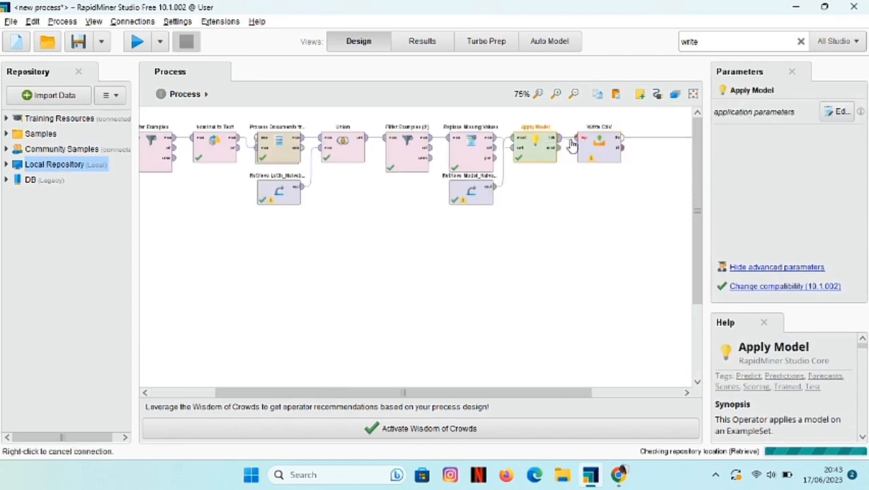
left_click(573, 143)
left_click(624, 138)
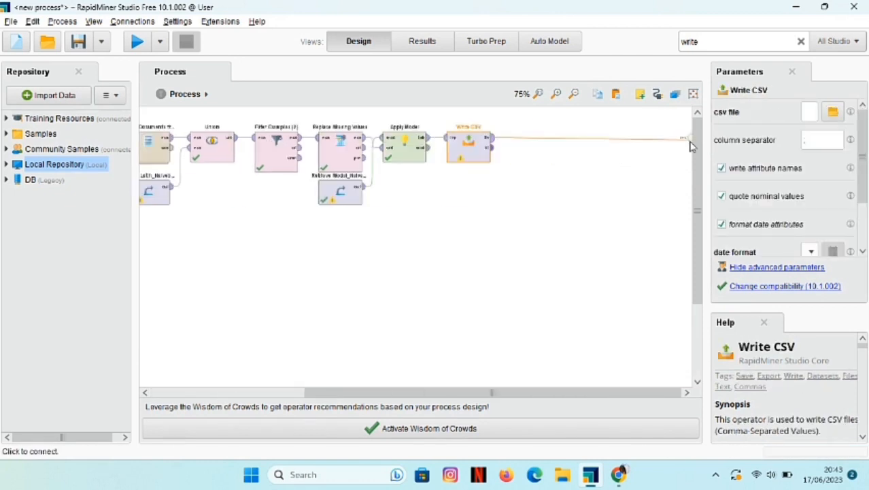
left_click(686, 139)
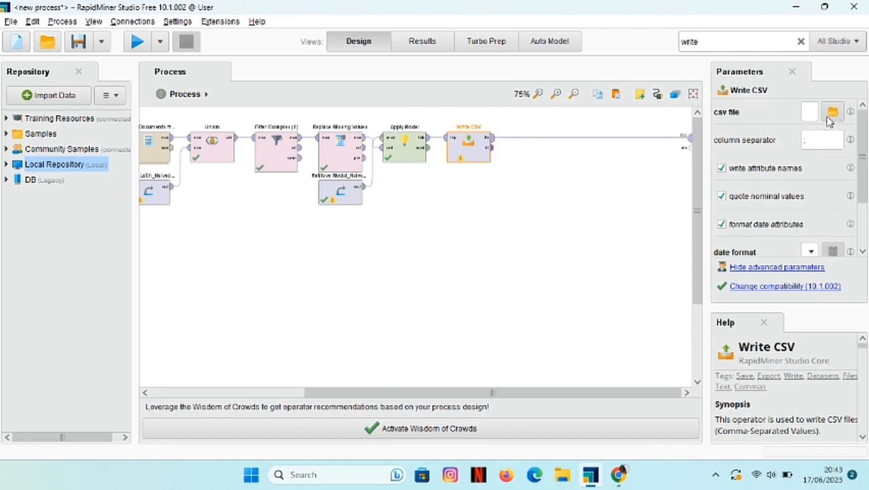
Set the Write CSV output file to UAS_AI_Mandalika.
left_click(831, 112)
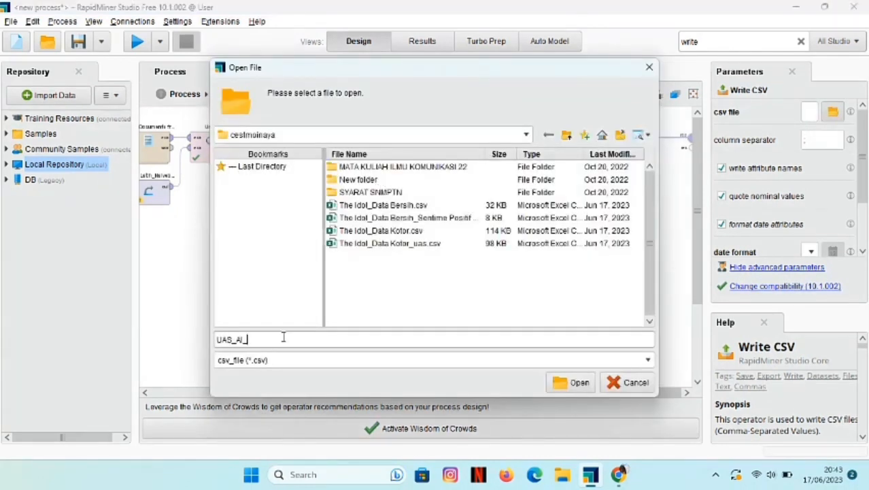
type("UAS_AI_Mandalika")
left_click(579, 383)
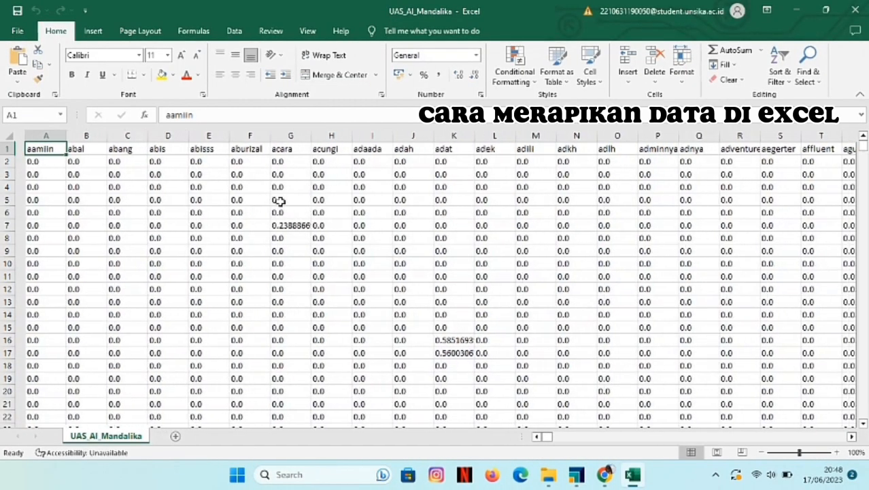
Switch to UAS_AI_Mandalika in Excel and apply Text to Columns to cell A1 as Delimited, with Semicolon added as delimiter and General format.
left_click(231, 32)
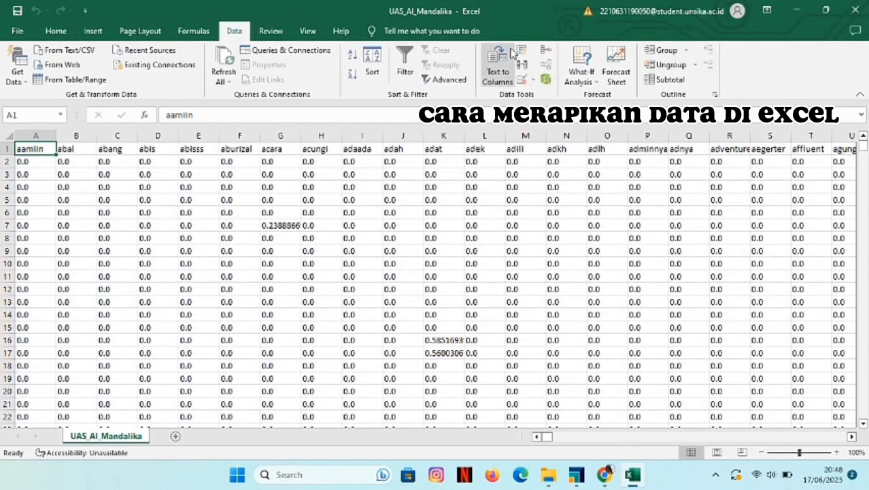
left_click(511, 55)
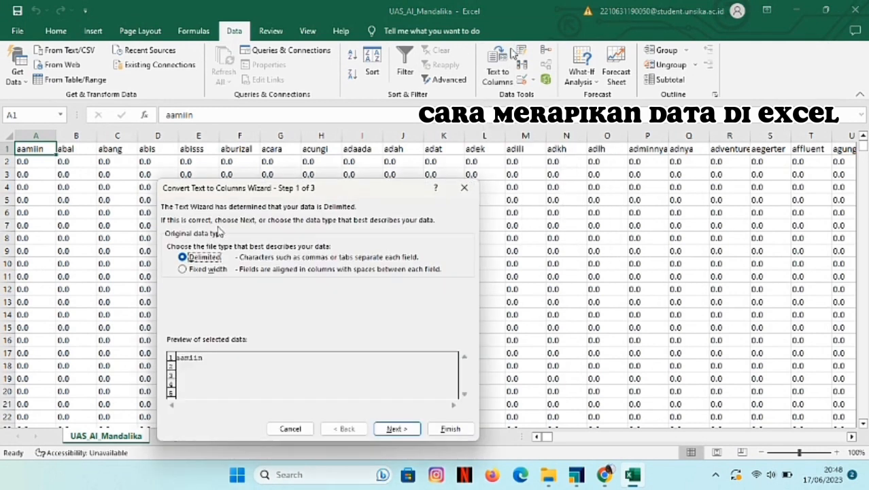
left_click(393, 428)
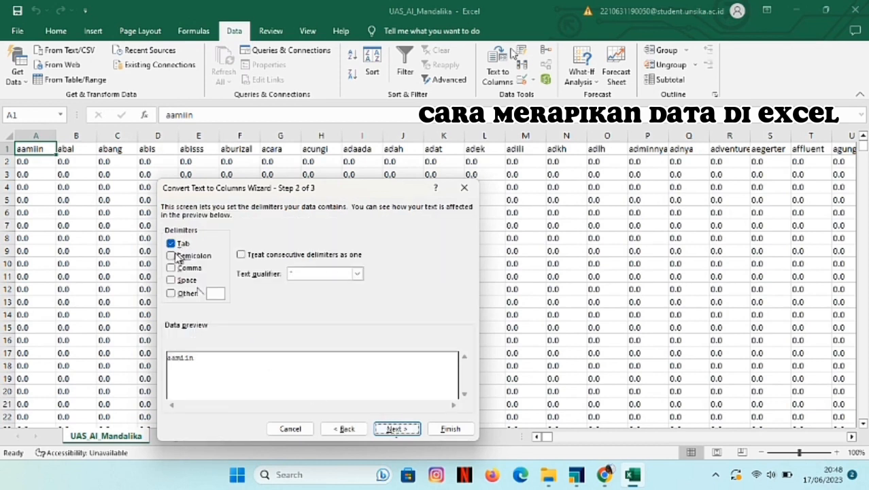
left_click(175, 256)
left_click(397, 428)
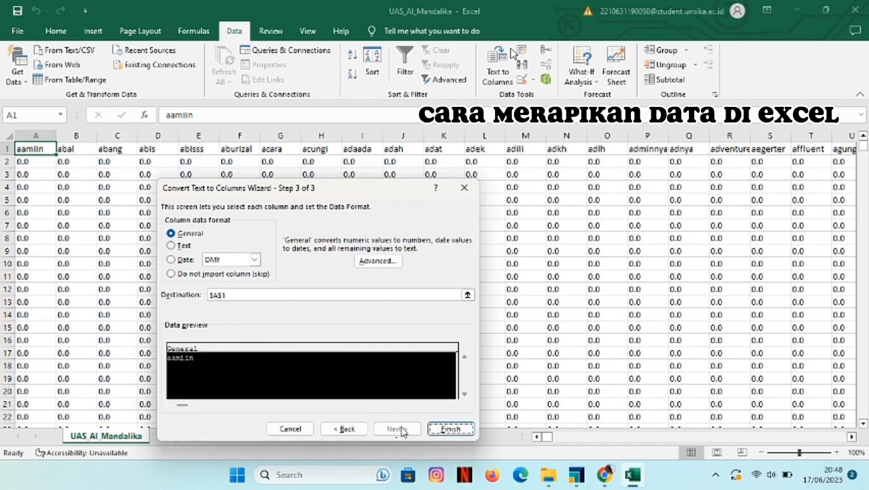
left_click(449, 429)
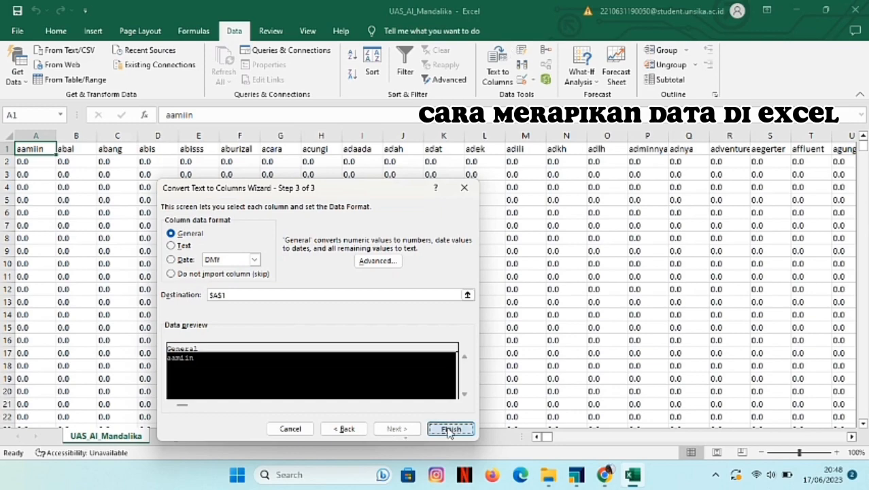